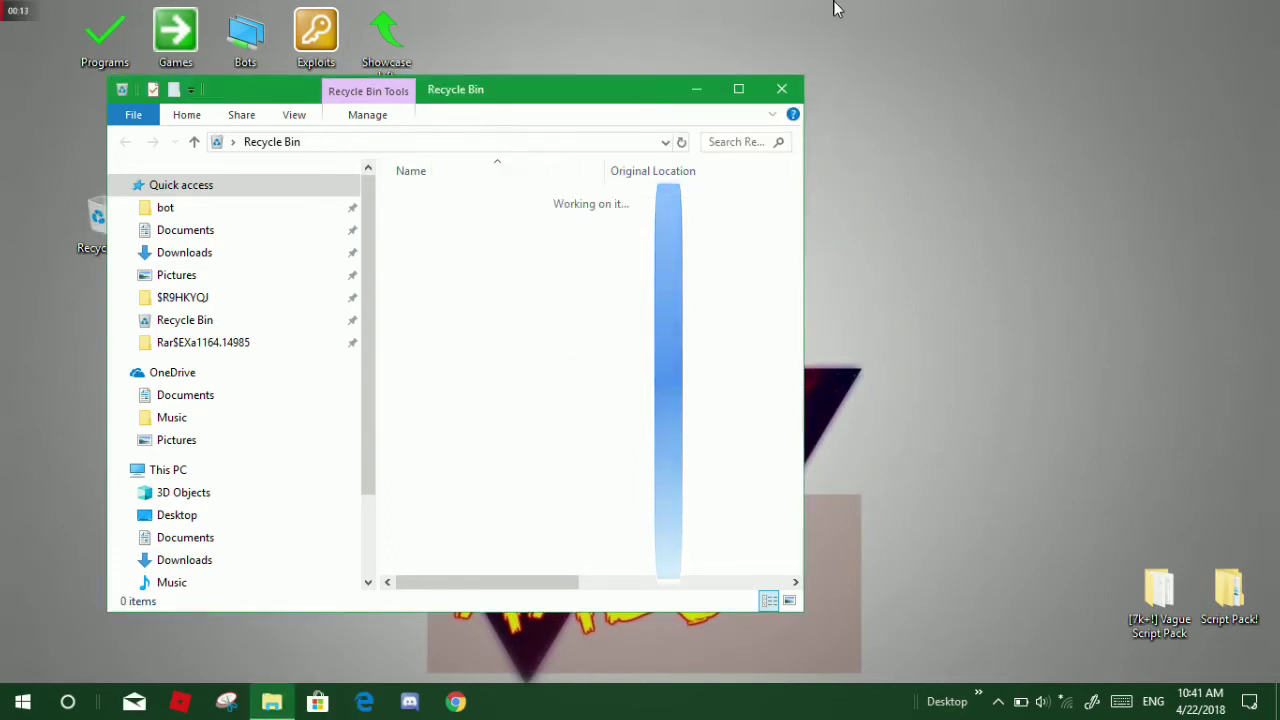
- Close the Recycle Bin window and place its desktop icon beside the Programs icon, at the start of the icon row
{"action": "left_click", "coordinate": [800, 89]}
{"action": "left_click_drag", "start_coordinate": [103, 218], "coordinate": [50, 30]}
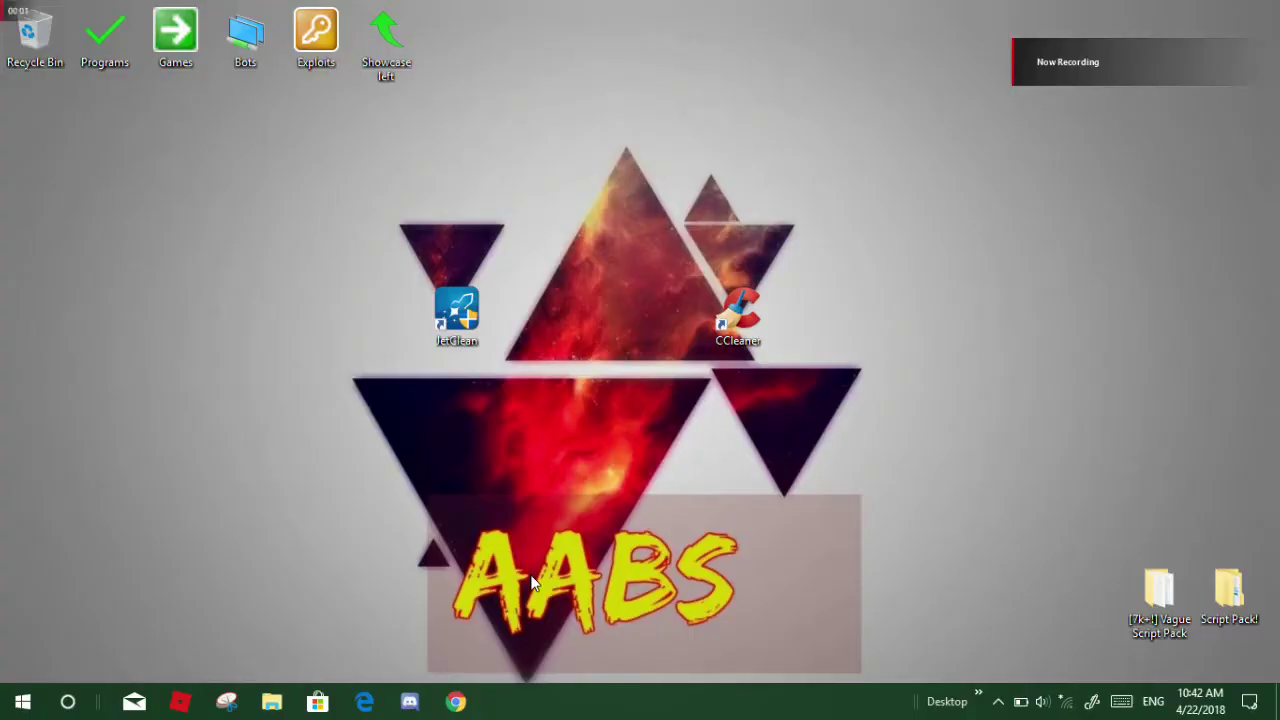
- Open Control Panel with the Run command "control"
{"action": "key", "text": "super+r"}
{"action": "type", "text": "contro"}
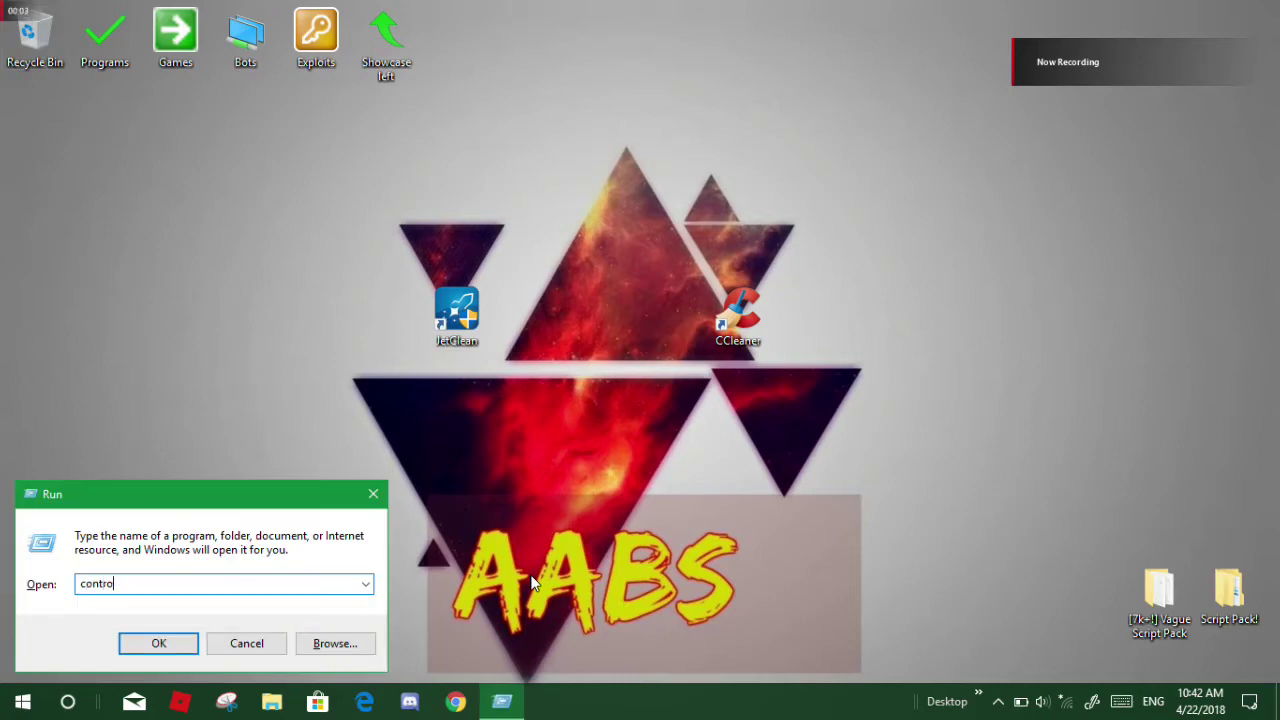
{"action": "type", "text": "l"}
{"action": "key", "text": "Return"}
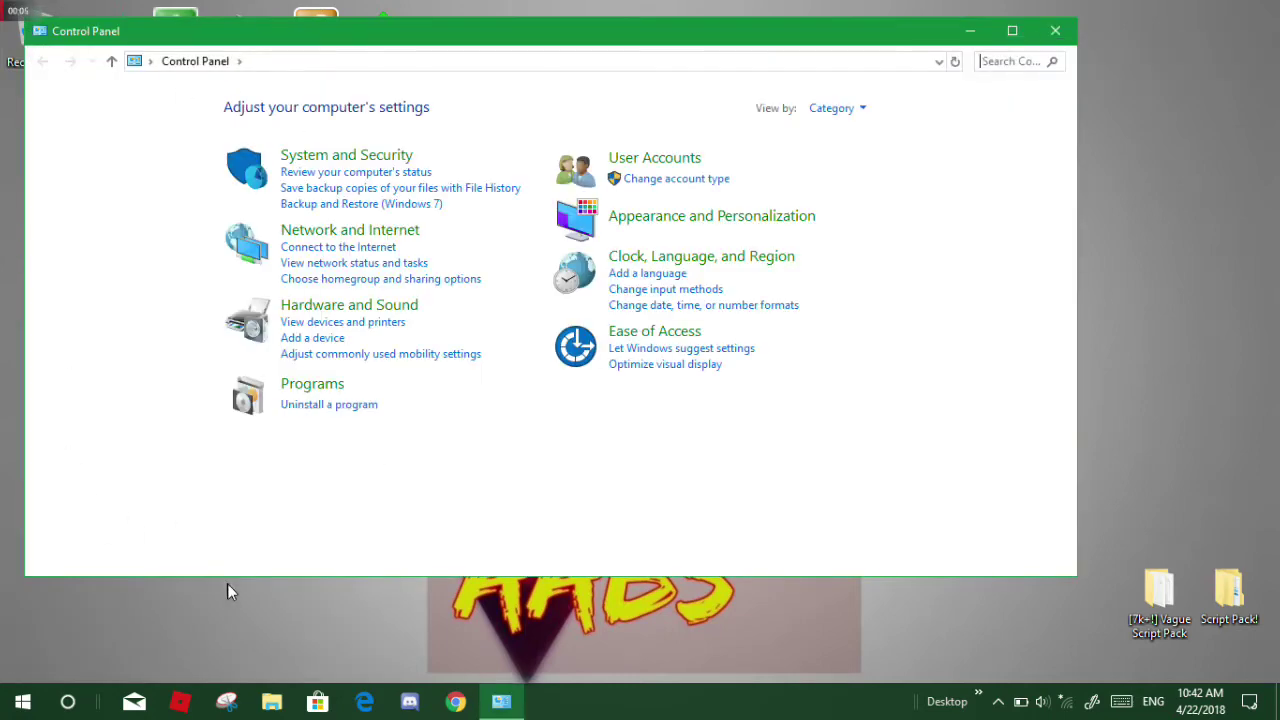
- Search for "power", select the HP Recommended plan in Power Options, and close the window
{"action": "type", "text": "power"}
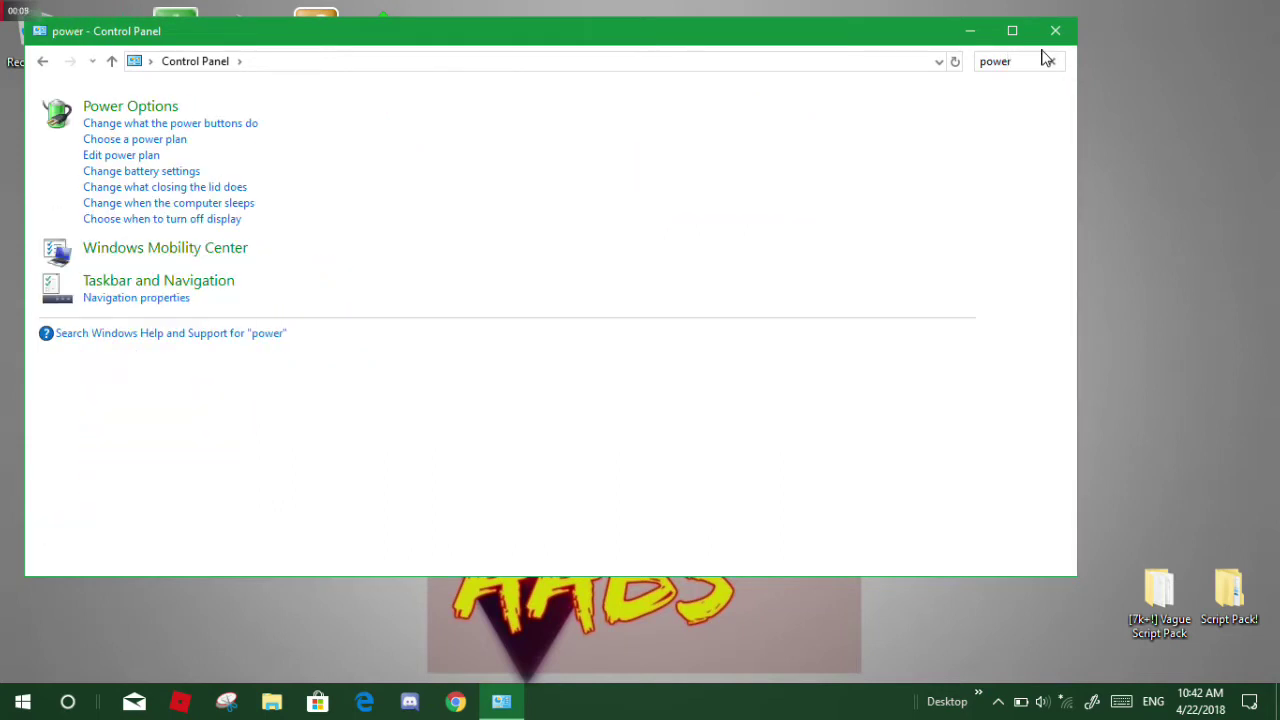
{"action": "left_click", "coordinate": [50, 122]}
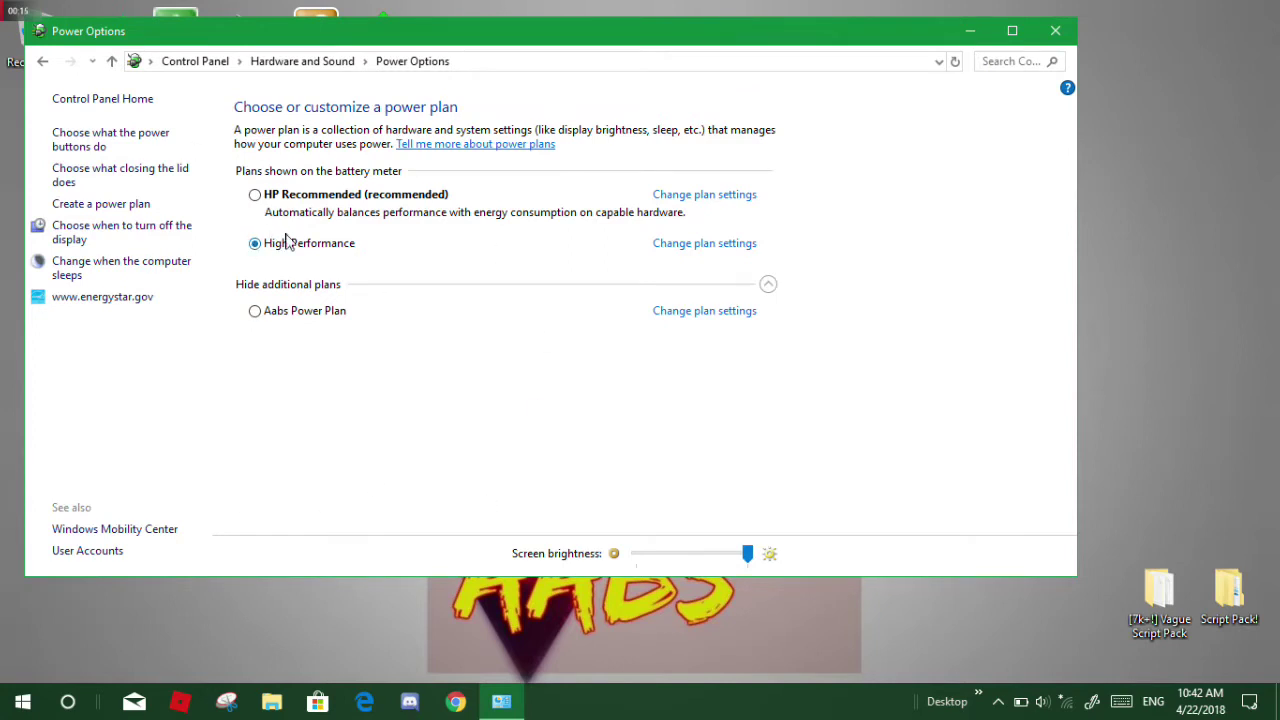
{"action": "left_click", "coordinate": [254, 198]}
{"action": "left_click", "coordinate": [1053, 33]}
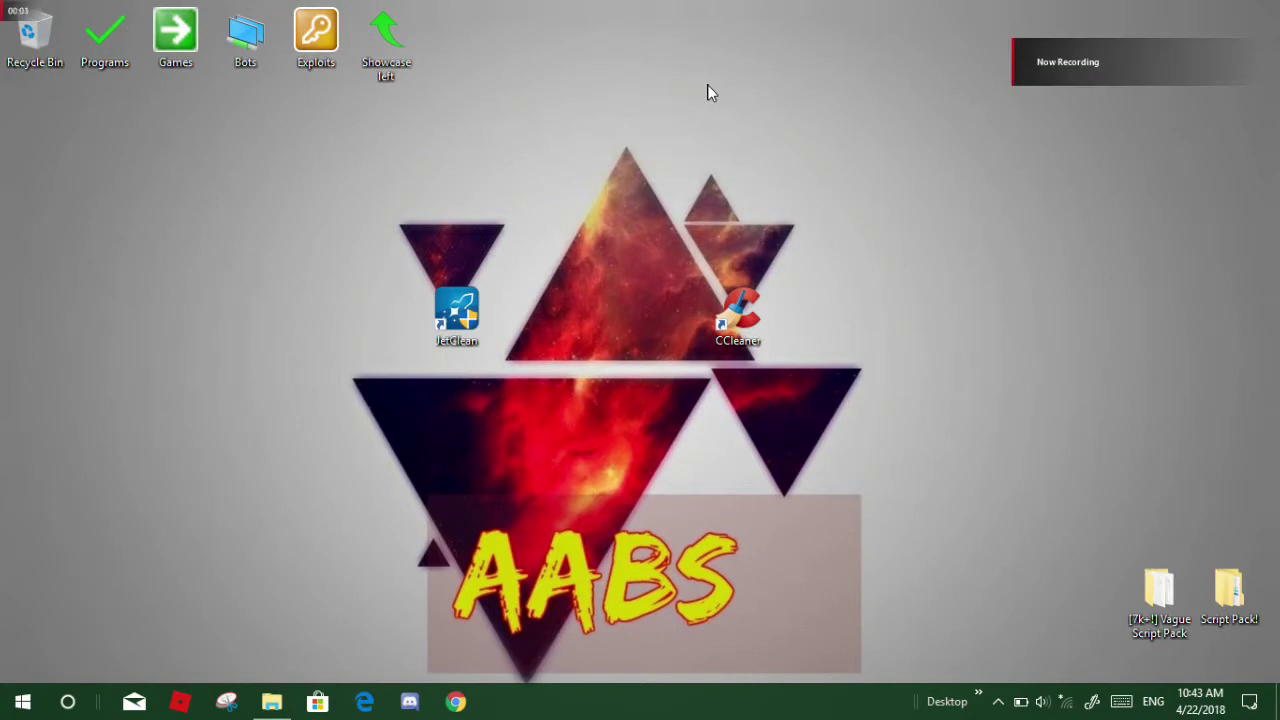
- Open Control Panel through the Run command "control" and bring up the System page by searching for "system"
{"action": "key", "text": "super+r"}
{"action": "type", "text": "contro"}
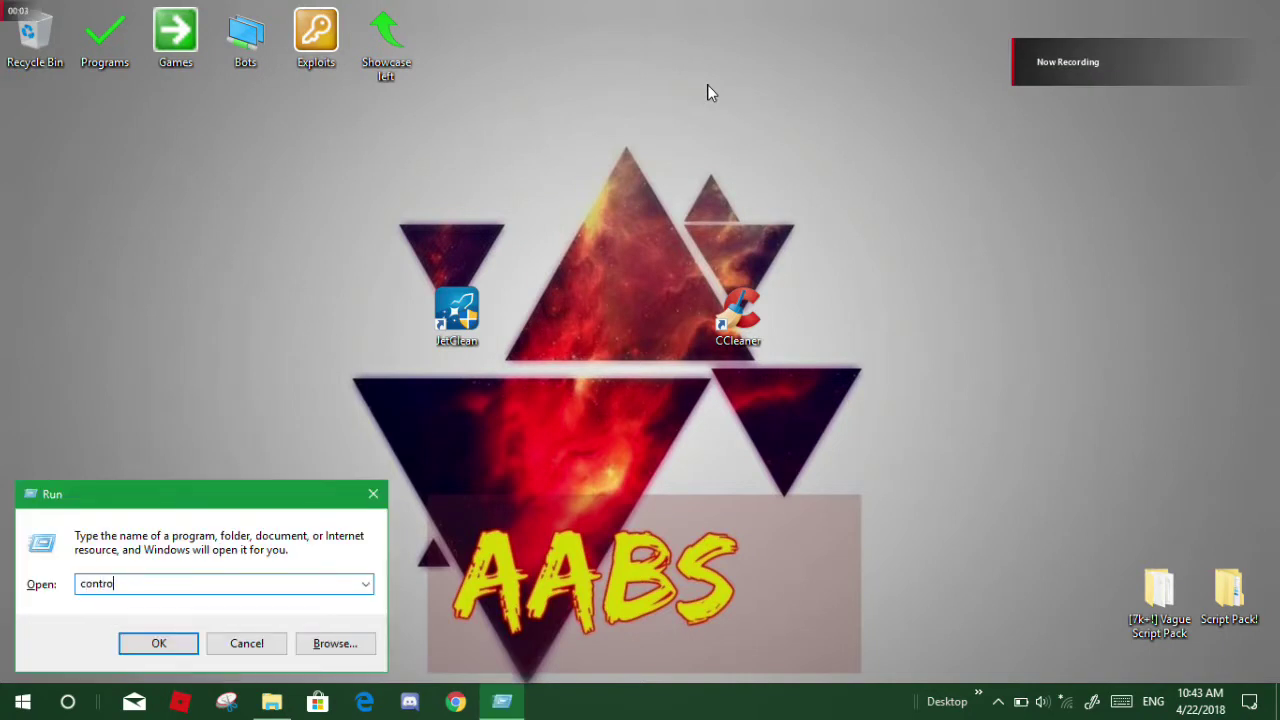
{"action": "type", "text": "l"}
{"action": "key", "text": "Return"}
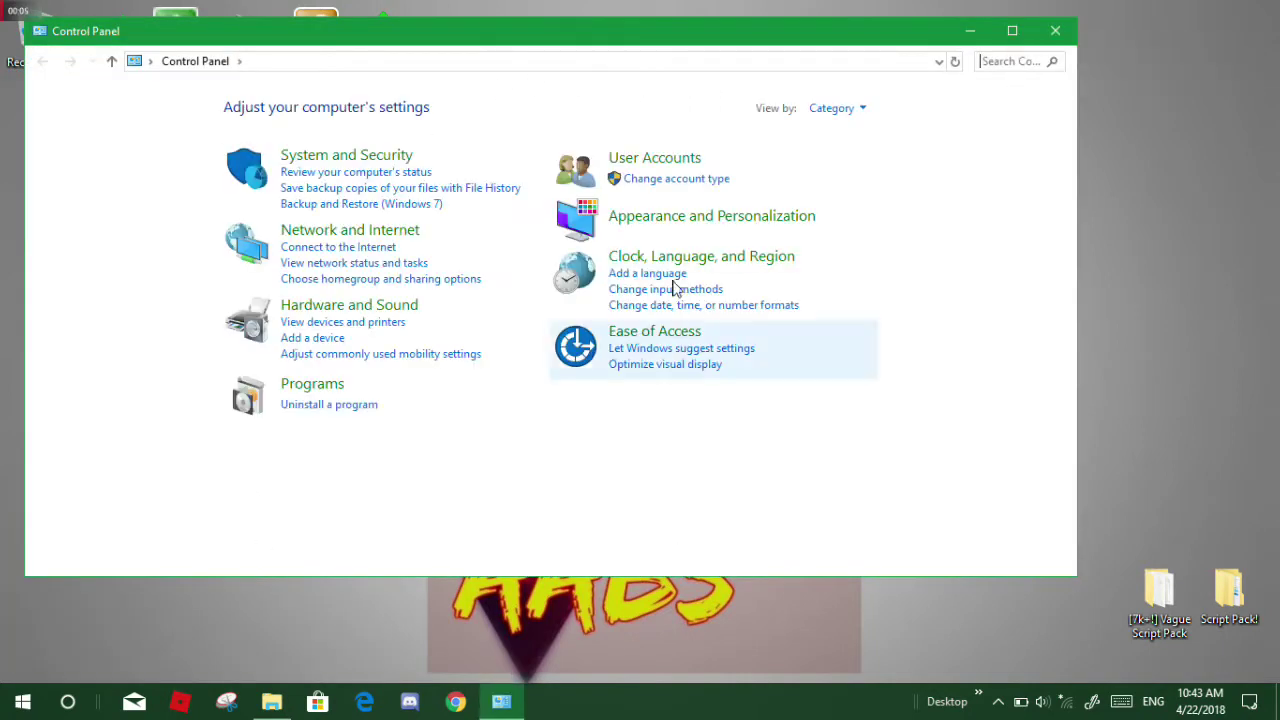
{"action": "type", "text": "system"}
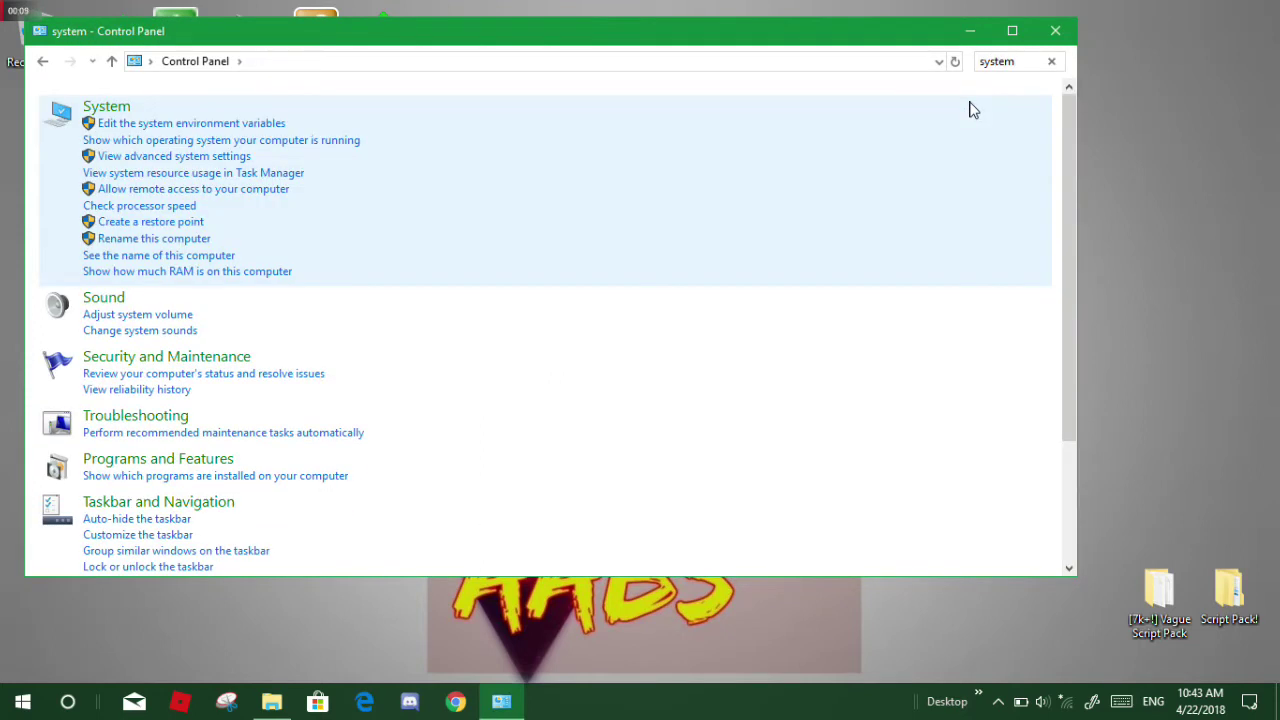
{"action": "left_click", "coordinate": [57, 118]}
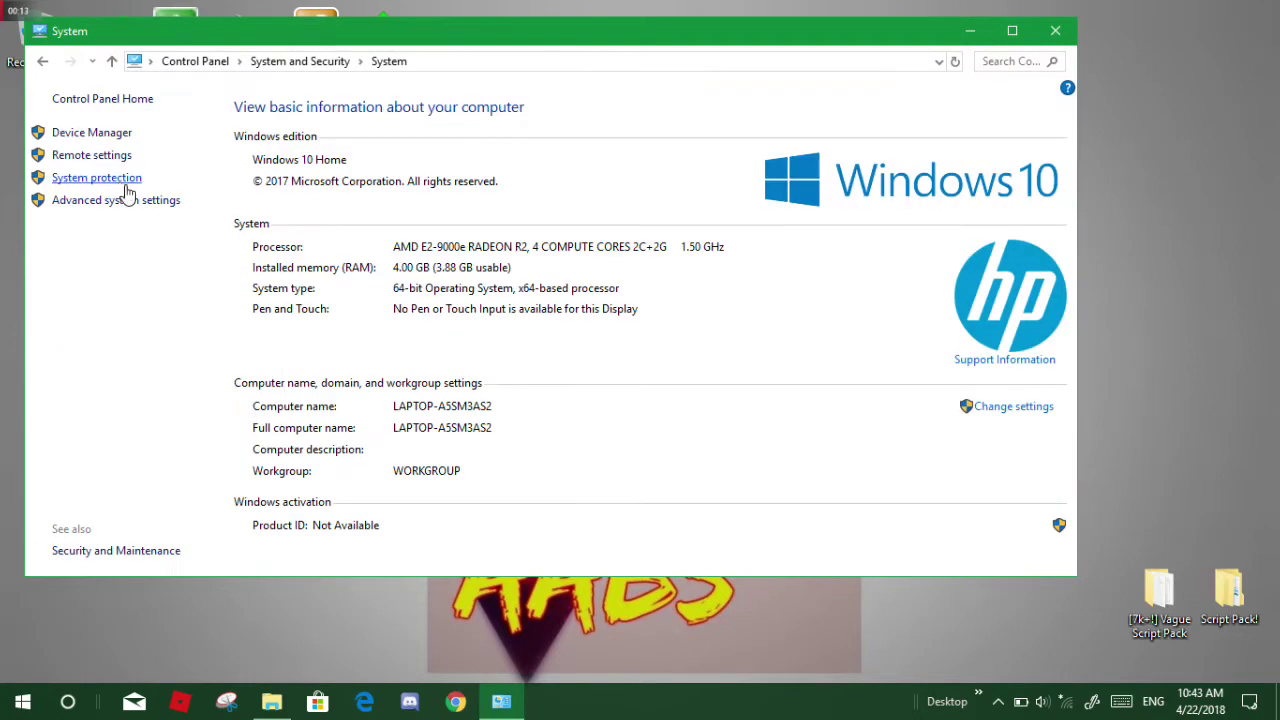
- Set the visual effects to "Adjust for best performance" in the advanced system performance settings, apply, and put the System windows away
{"action": "left_click", "coordinate": [122, 204]}
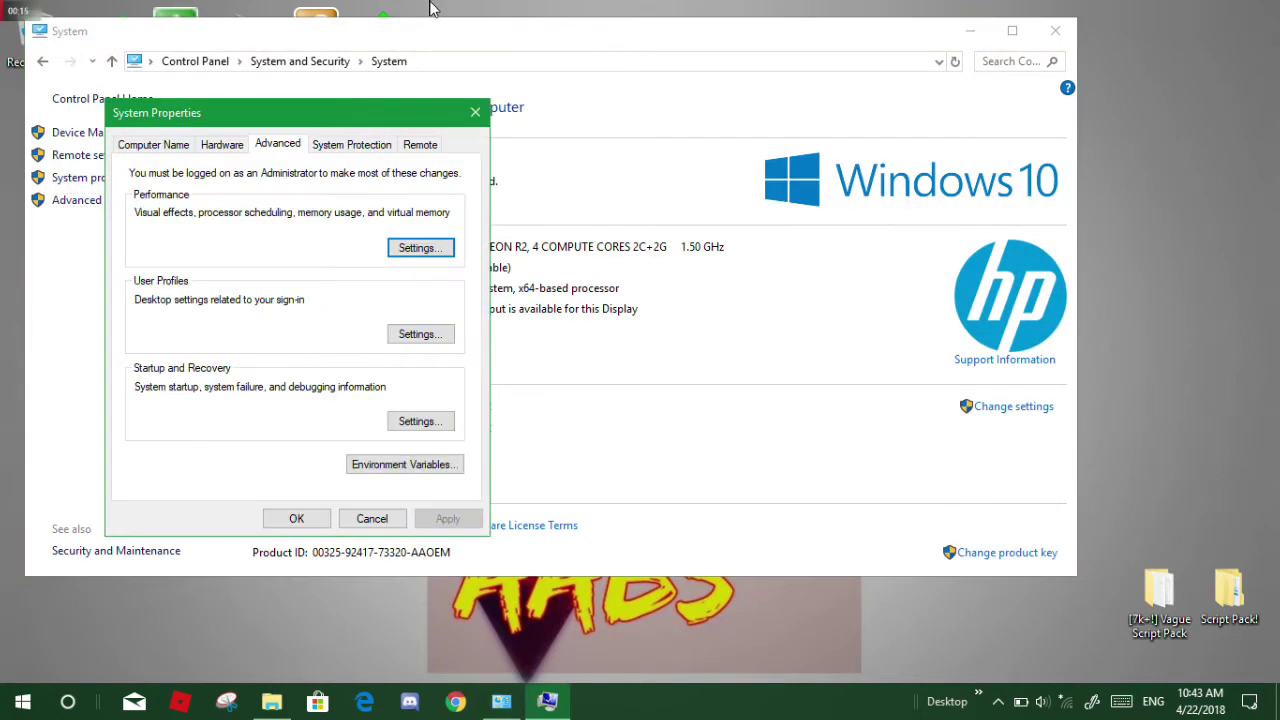
{"action": "left_click", "coordinate": [420, 250]}
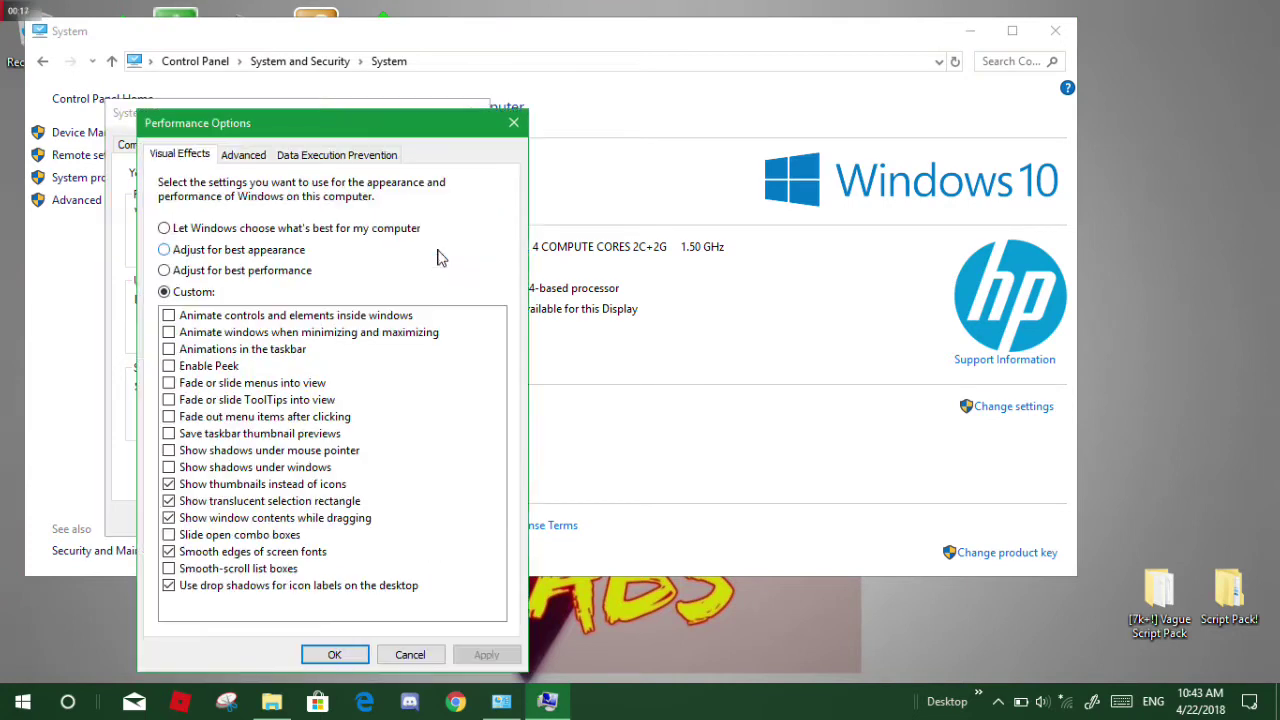
{"action": "left_click", "coordinate": [165, 271]}
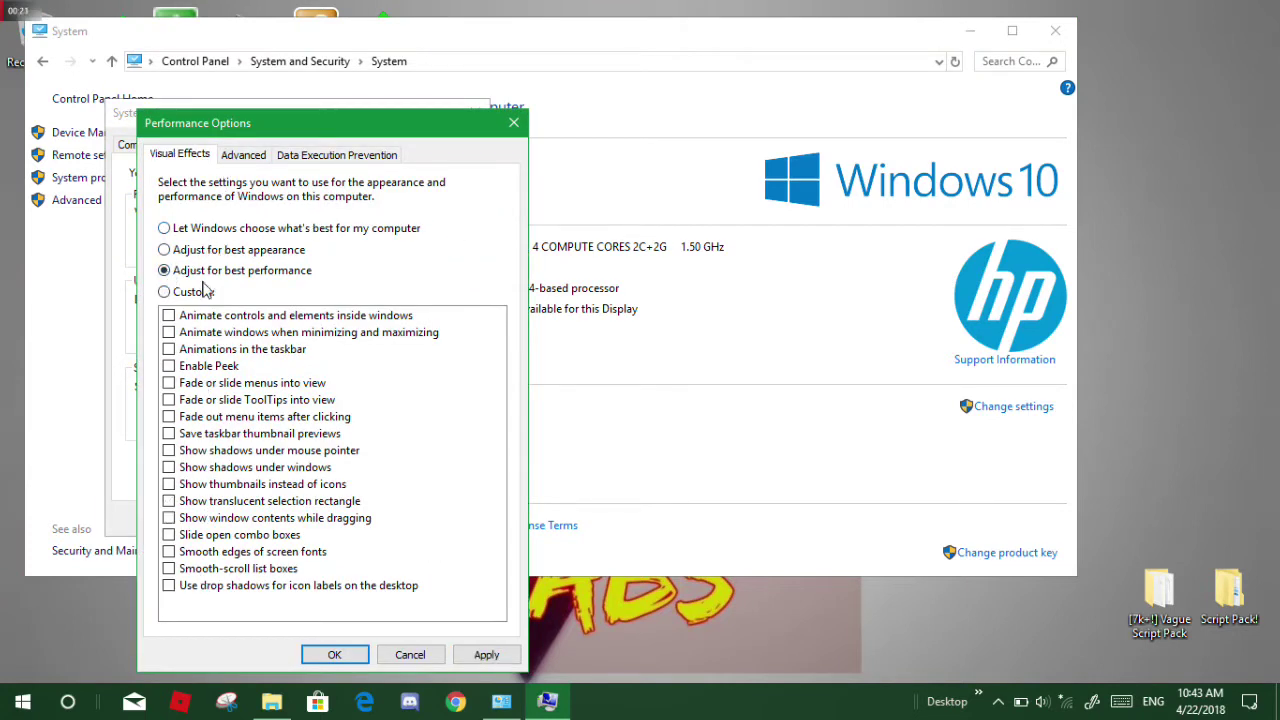
{"action": "left_click", "coordinate": [486, 654]}
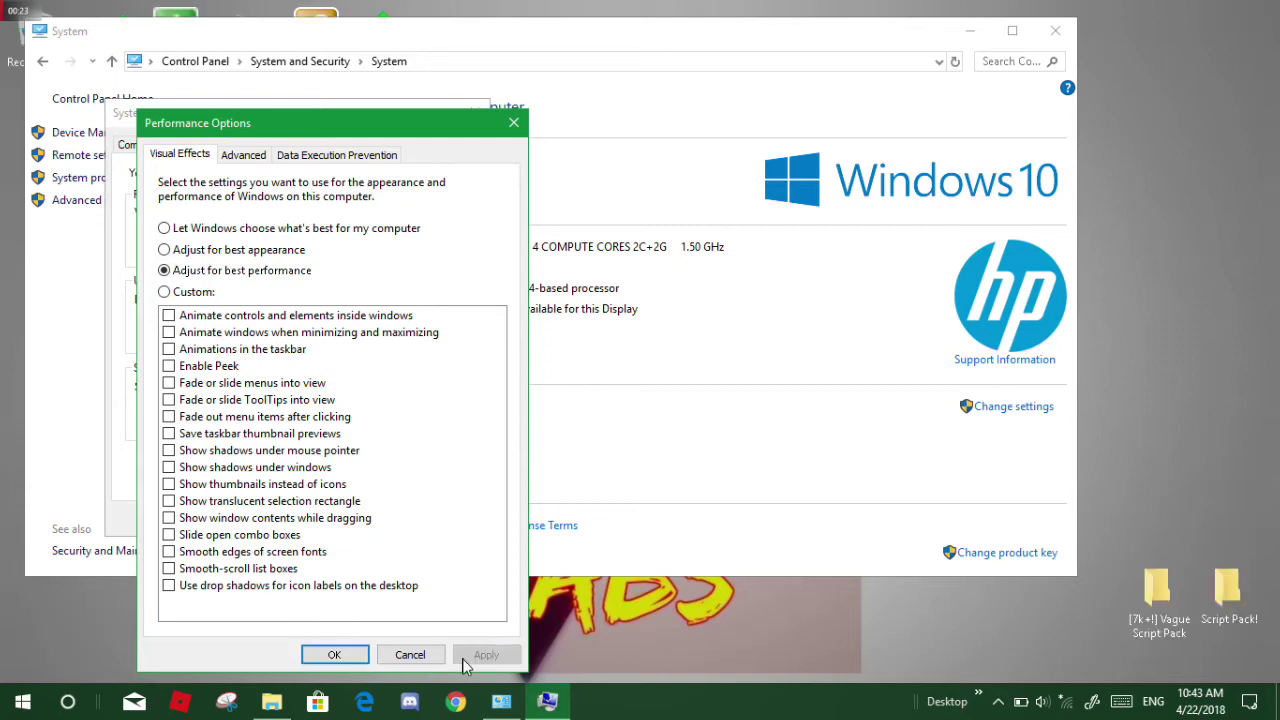
{"action": "left_click", "coordinate": [334, 655]}
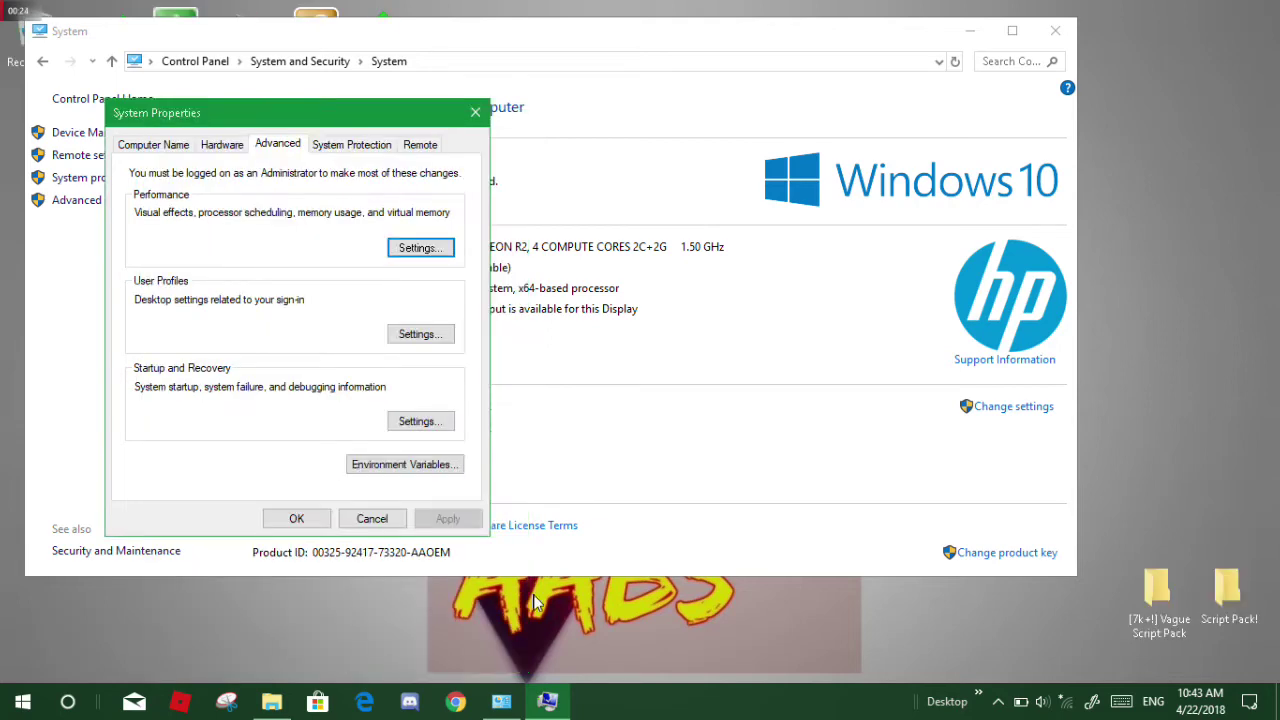
{"action": "left_click", "coordinate": [298, 520]}
{"action": "left_click", "coordinate": [969, 31]}
{"action": "left_click_drag", "start_coordinate": [988, 114], "coordinate": [423, 474]}
{"action": "left_click_drag", "start_coordinate": [300, 500], "coordinate": [985, 247]}
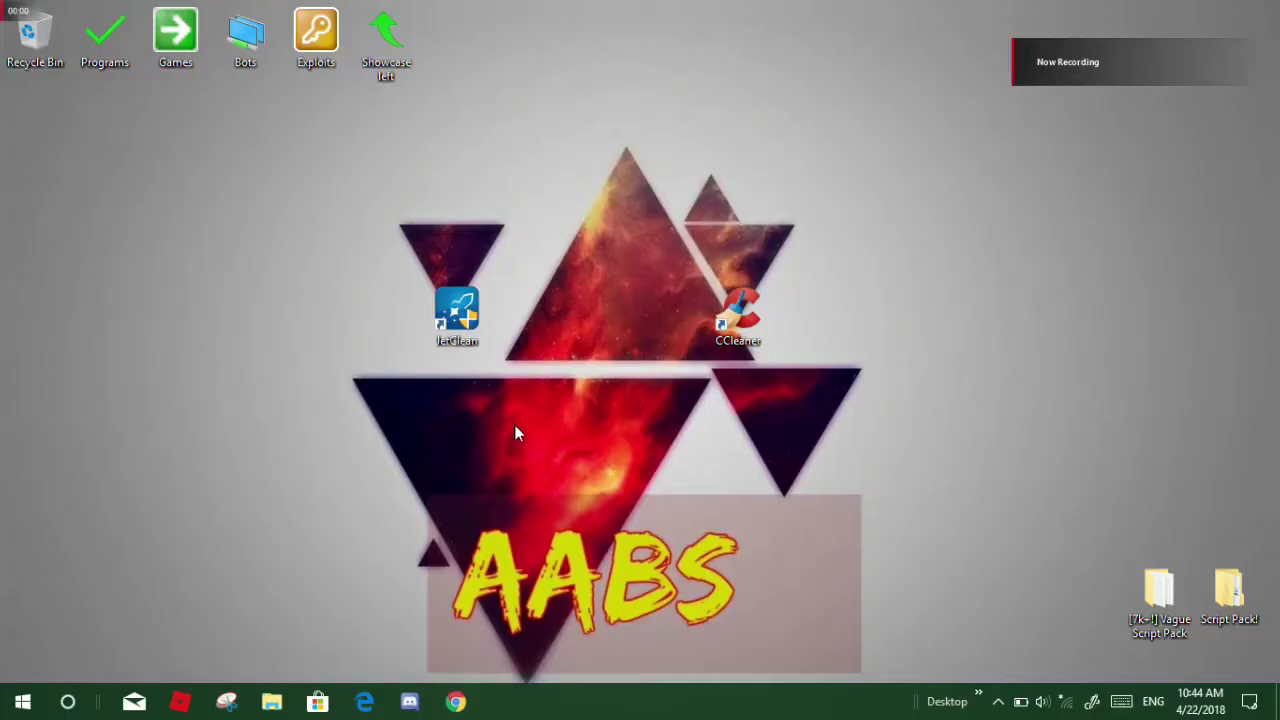
- Run "control" and open the Programs and Features list of installed programs
{"action": "key", "text": "super+r"}
{"action": "type", "text": "control"}
{"action": "key", "text": "Return"}
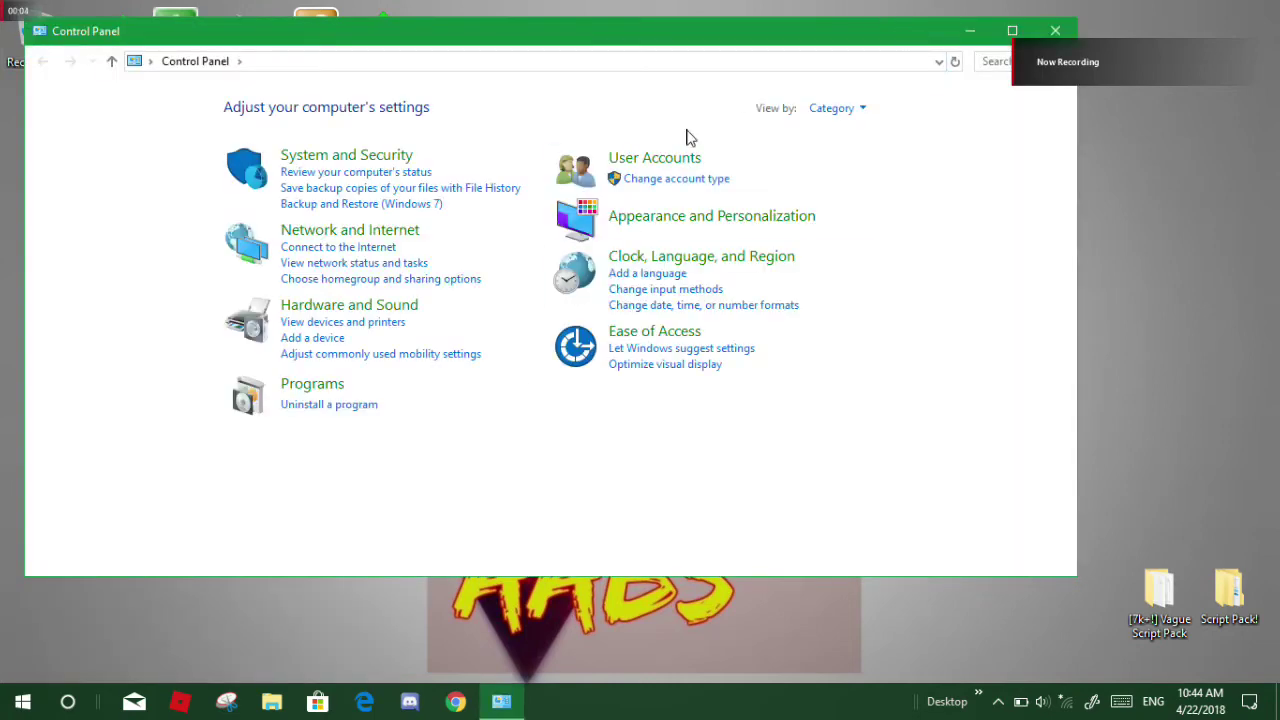
{"action": "left_click", "coordinate": [250, 398]}
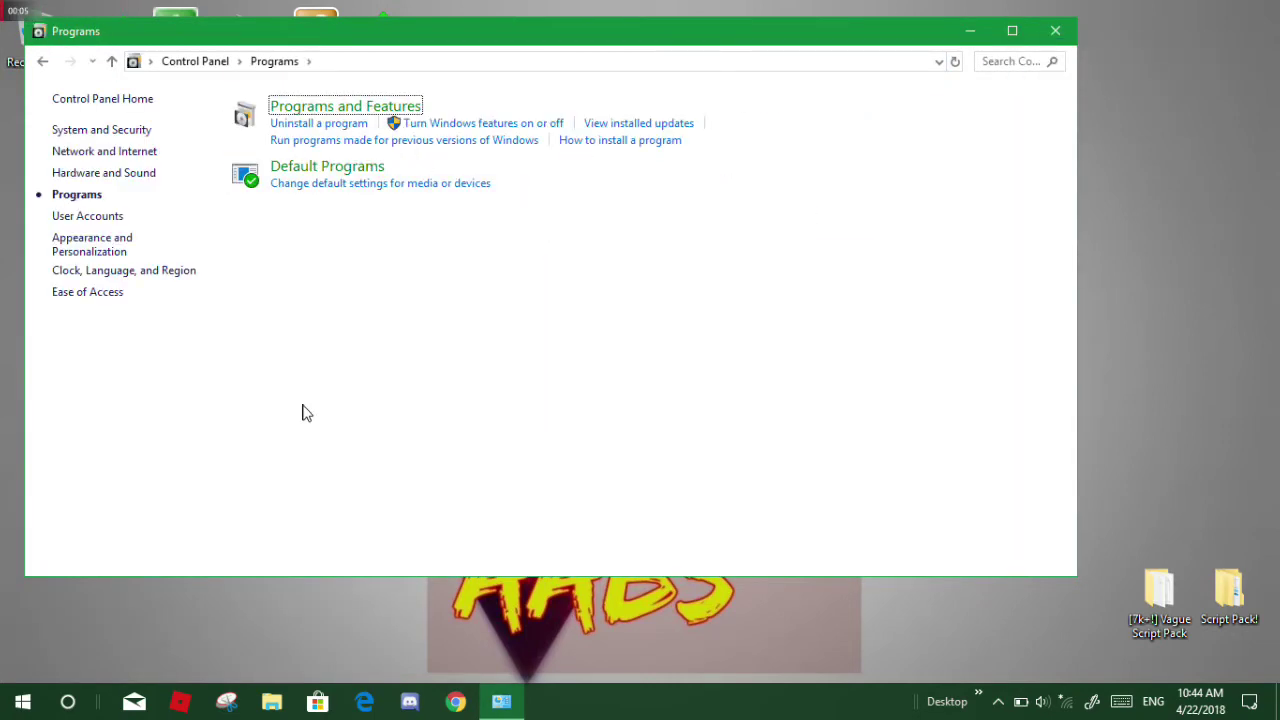
{"action": "left_click", "coordinate": [246, 124]}
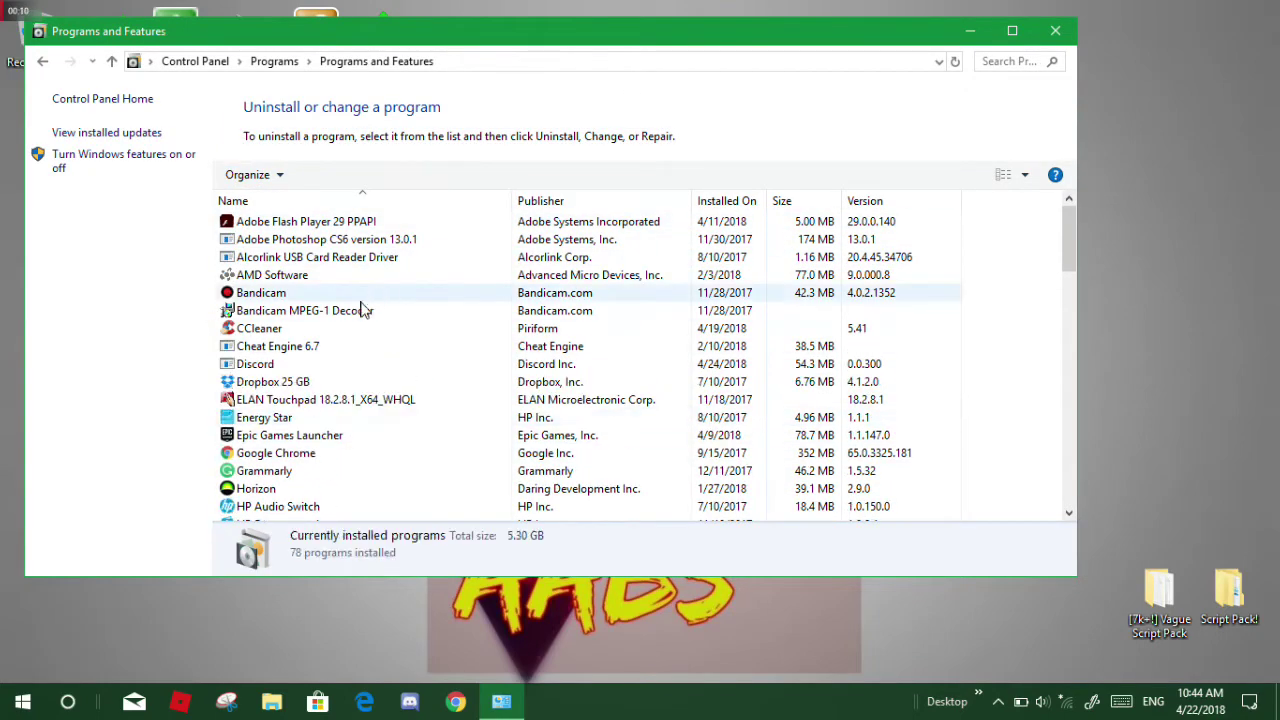
- Try to uninstall Steam, decline specifying another uninstall program, remove its entry from the Programs and Features list, and close the window
{"action": "scroll", "coordinate": [296, 418], "scroll_direction": "down", "scroll_amount": 1}
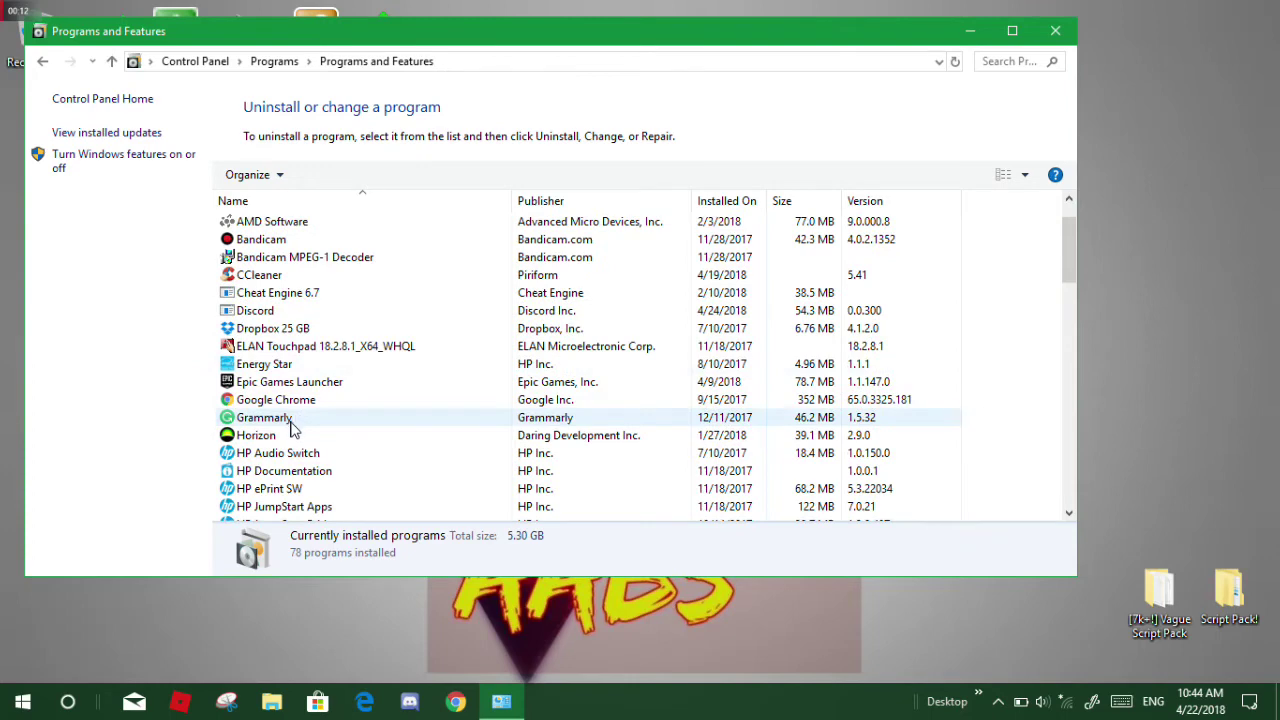
{"action": "scroll", "coordinate": [290, 435], "scroll_direction": "down", "scroll_amount": 3}
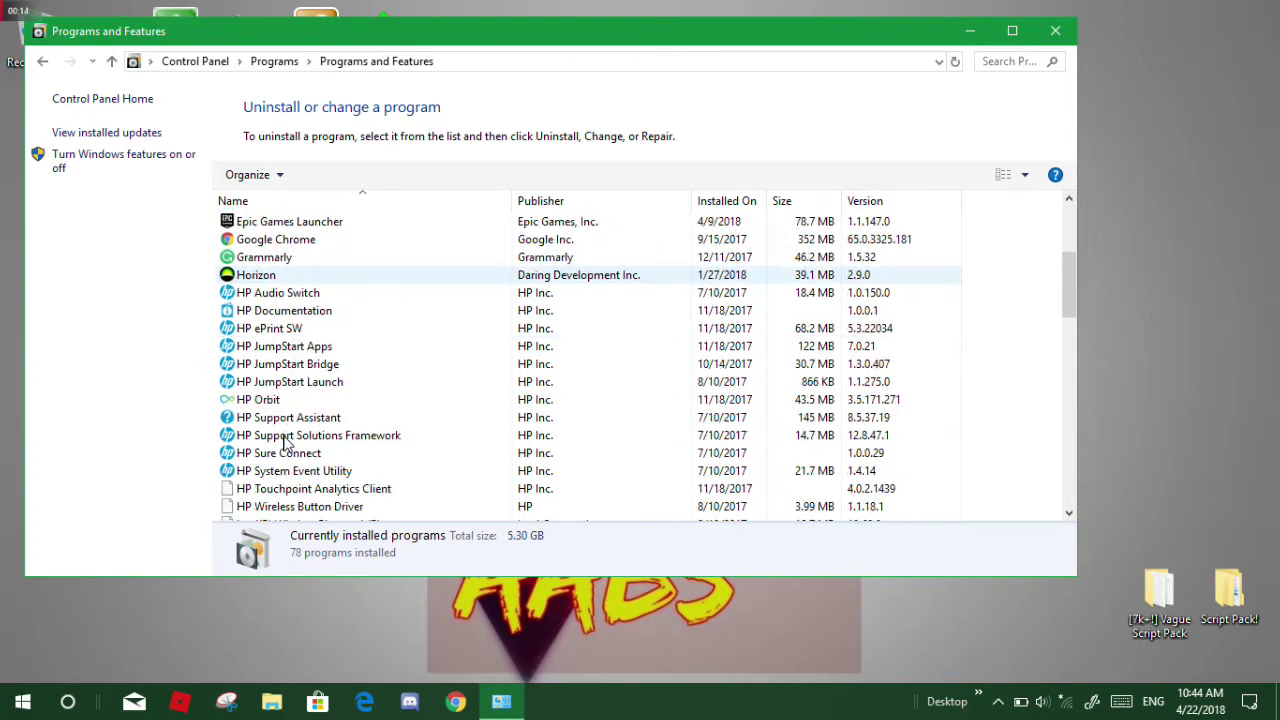
{"action": "scroll", "coordinate": [287, 443], "scroll_direction": "down", "scroll_amount": 2}
{"action": "scroll", "coordinate": [275, 450], "scroll_direction": "down", "scroll_amount": 12}
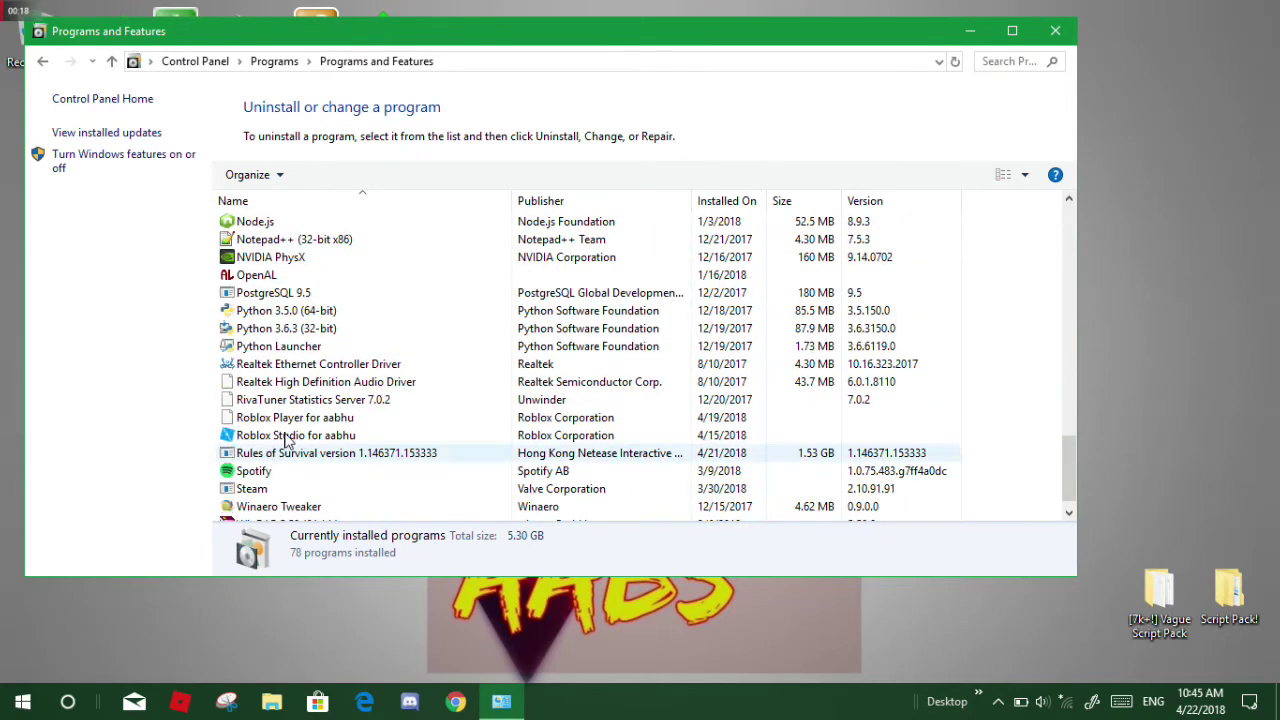
{"action": "scroll", "coordinate": [329, 420], "scroll_direction": "down", "scroll_amount": 1}
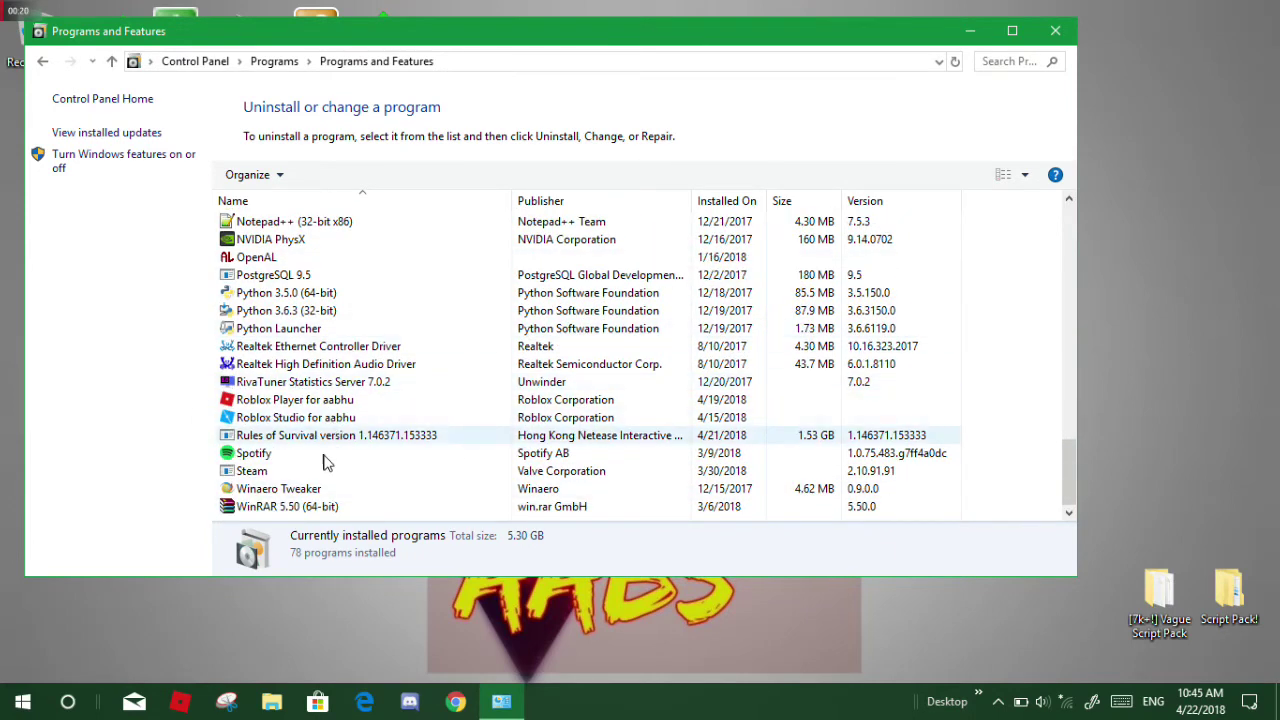
{"action": "double_click", "coordinate": [255, 475]}
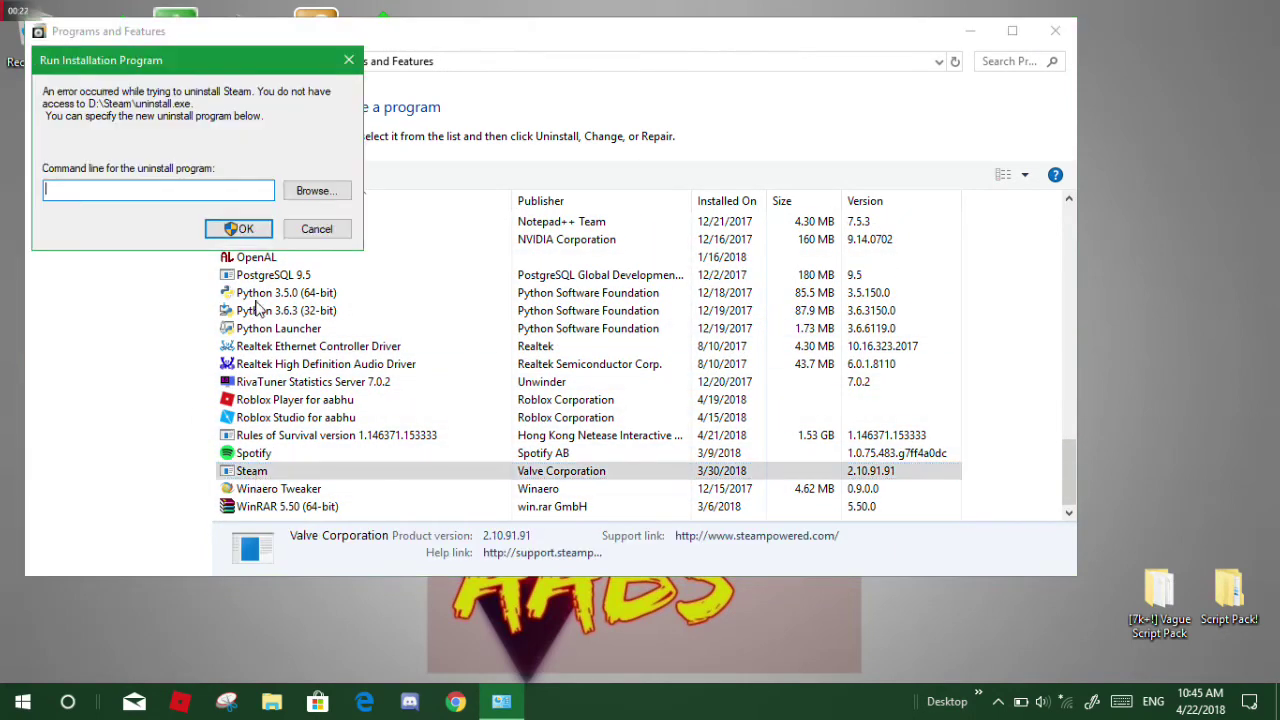
{"action": "left_click", "coordinate": [316, 229]}
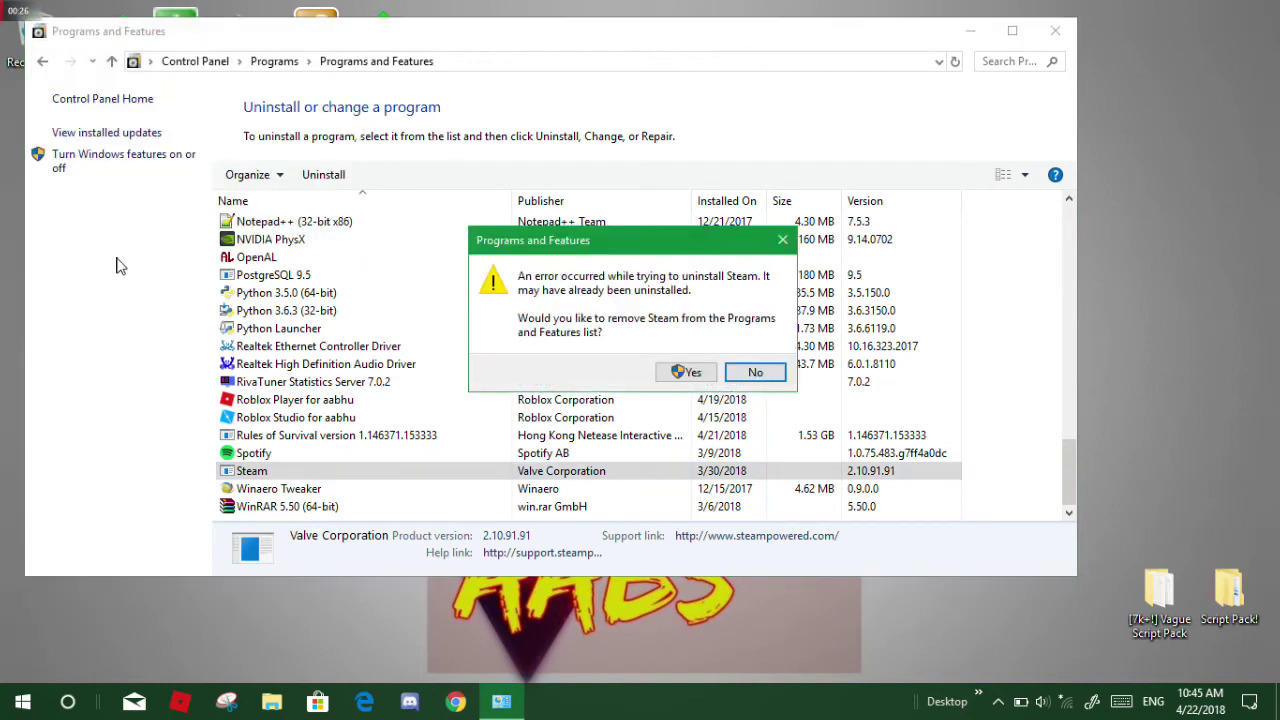
{"action": "left_click", "coordinate": [688, 372]}
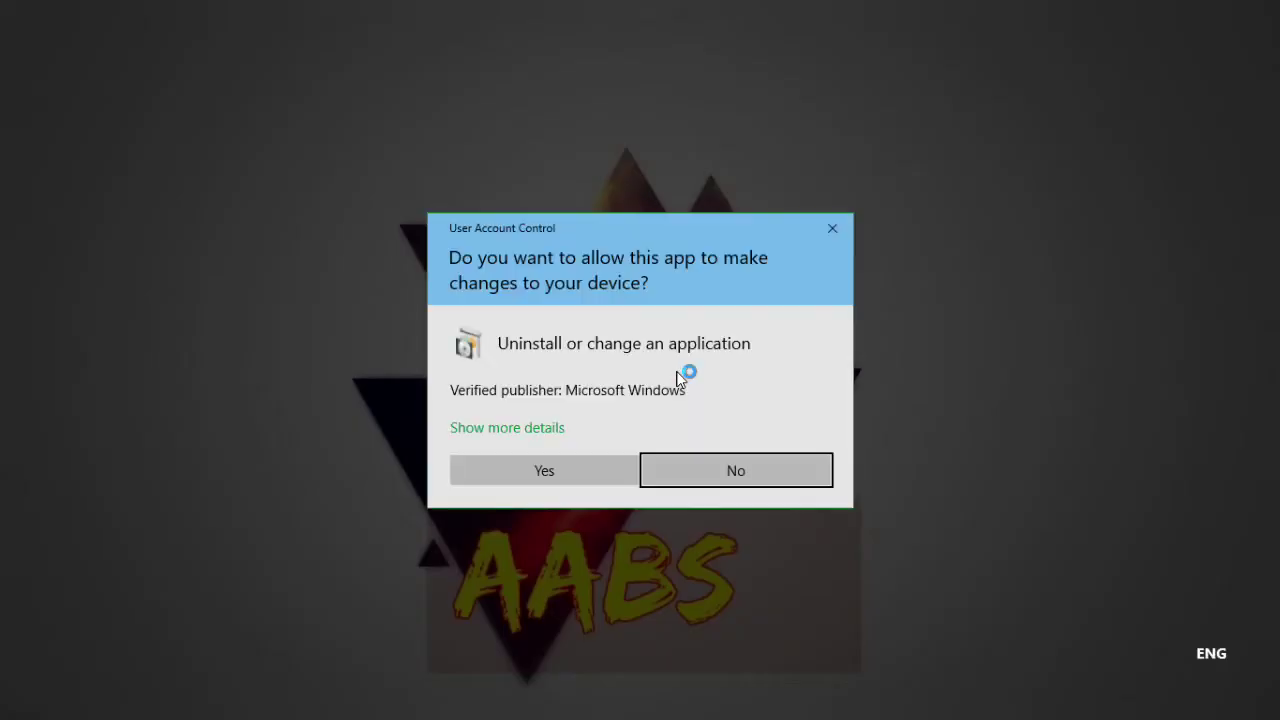
{"action": "left_click", "coordinate": [544, 470]}
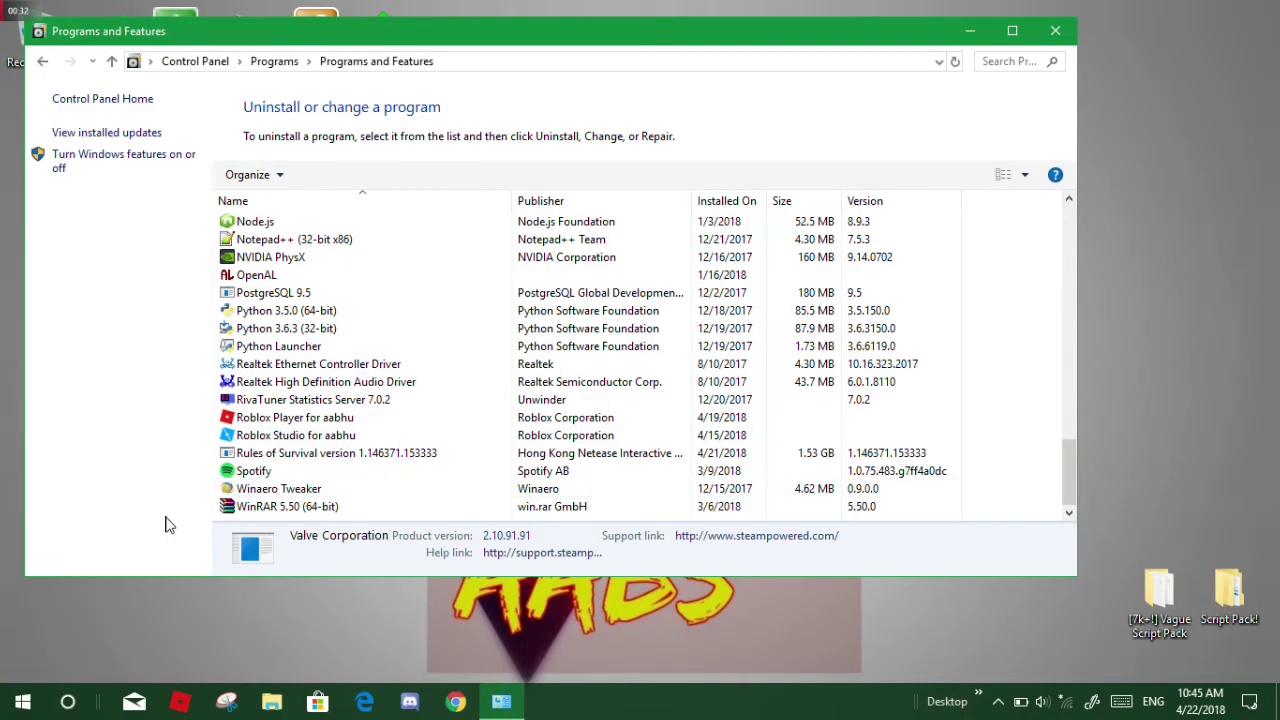
{"action": "left_click", "coordinate": [1055, 31]}
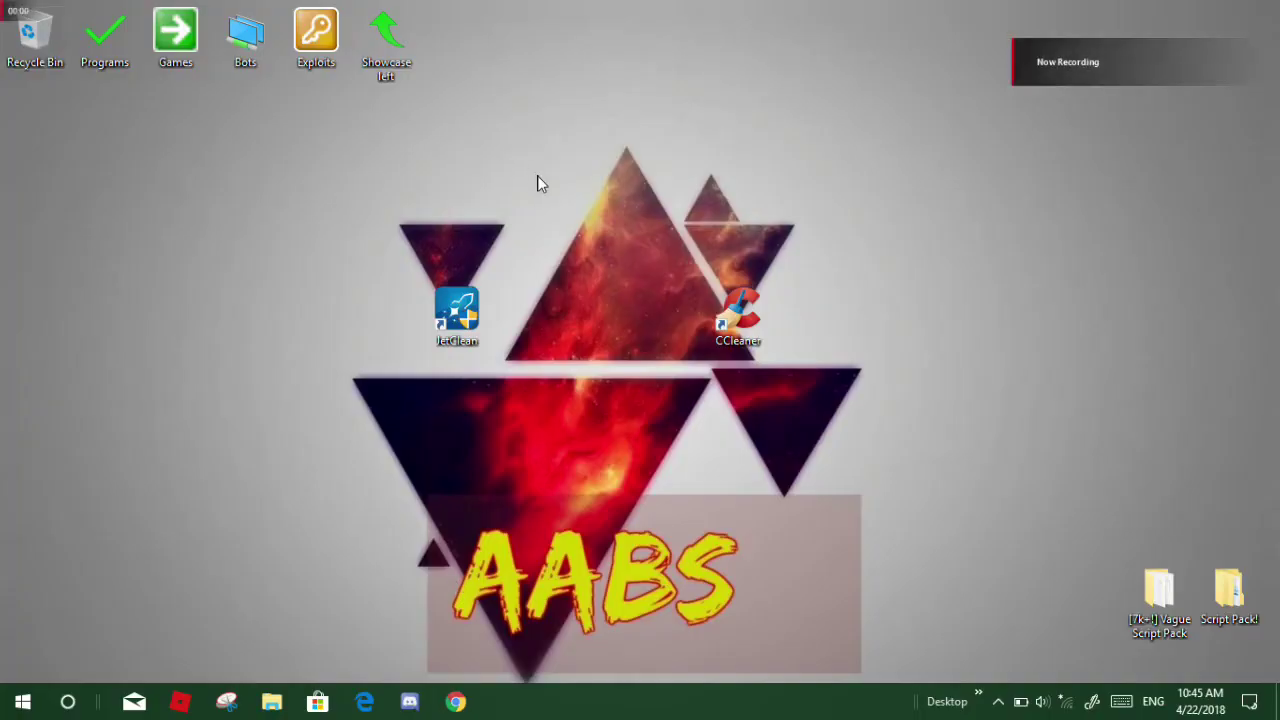
- Launch JetClean with administrator permission and maximize its window
{"action": "double_click", "coordinate": [459, 318]}
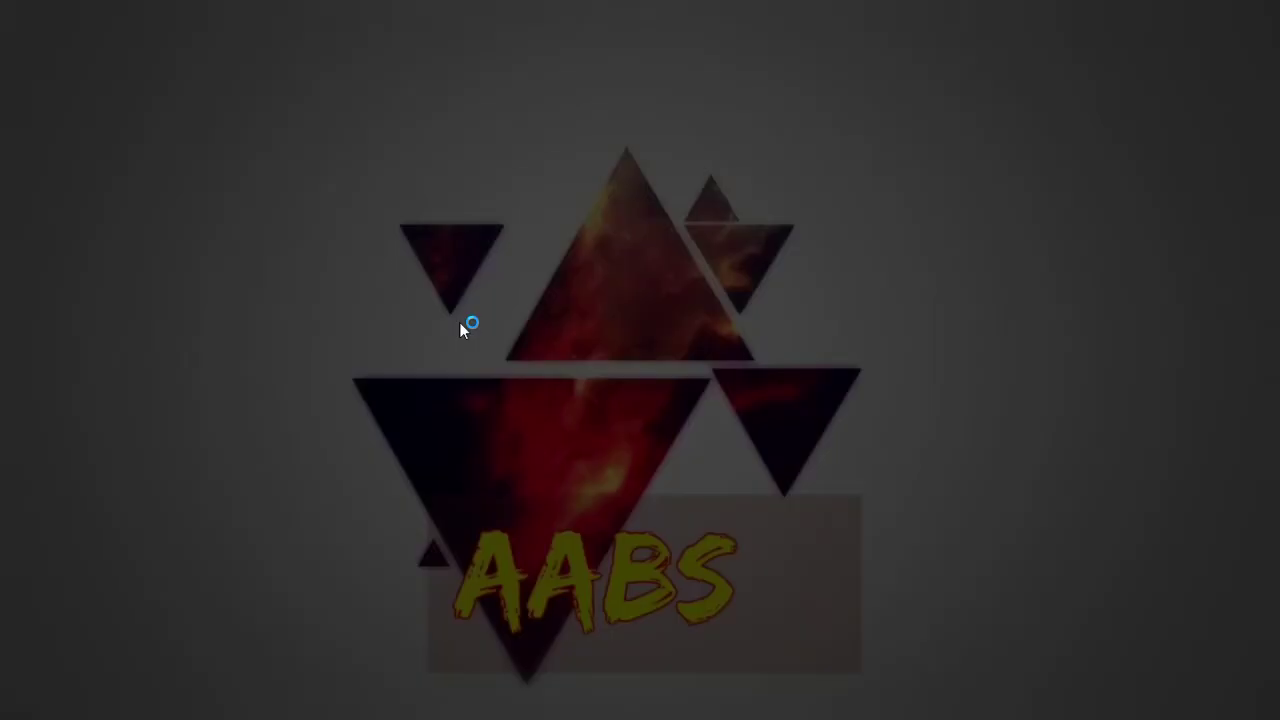
{"action": "left_click", "coordinate": [515, 476]}
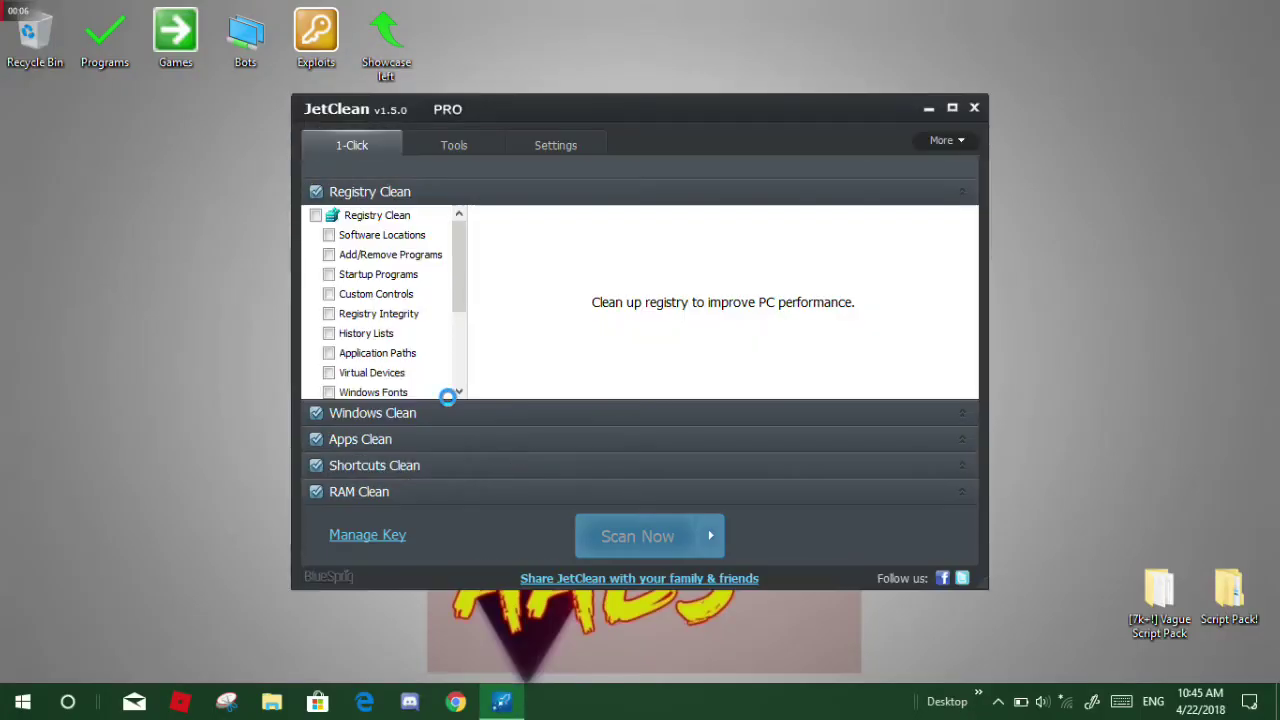
{"action": "left_click", "coordinate": [952, 107]}
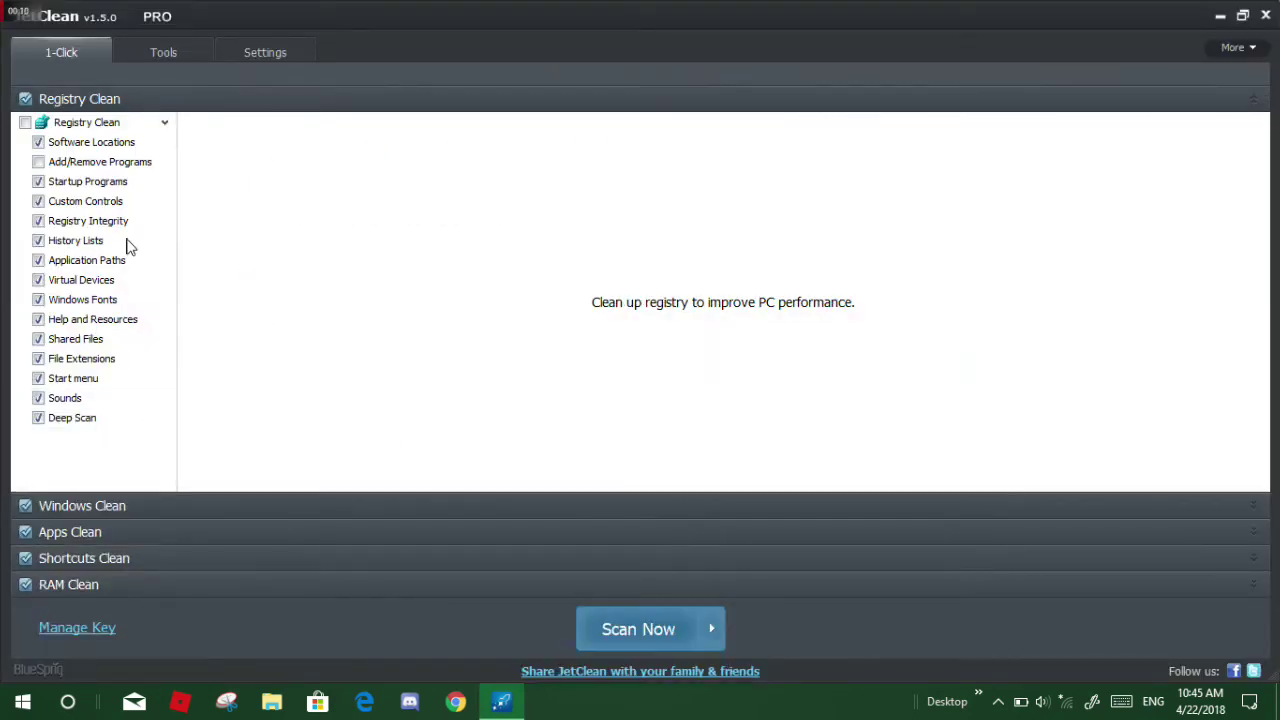
- Look through JetClean's Tools and Settings pages and expand the Windows Clean items in the 1-Click clean-up
{"action": "left_click", "coordinate": [165, 54]}
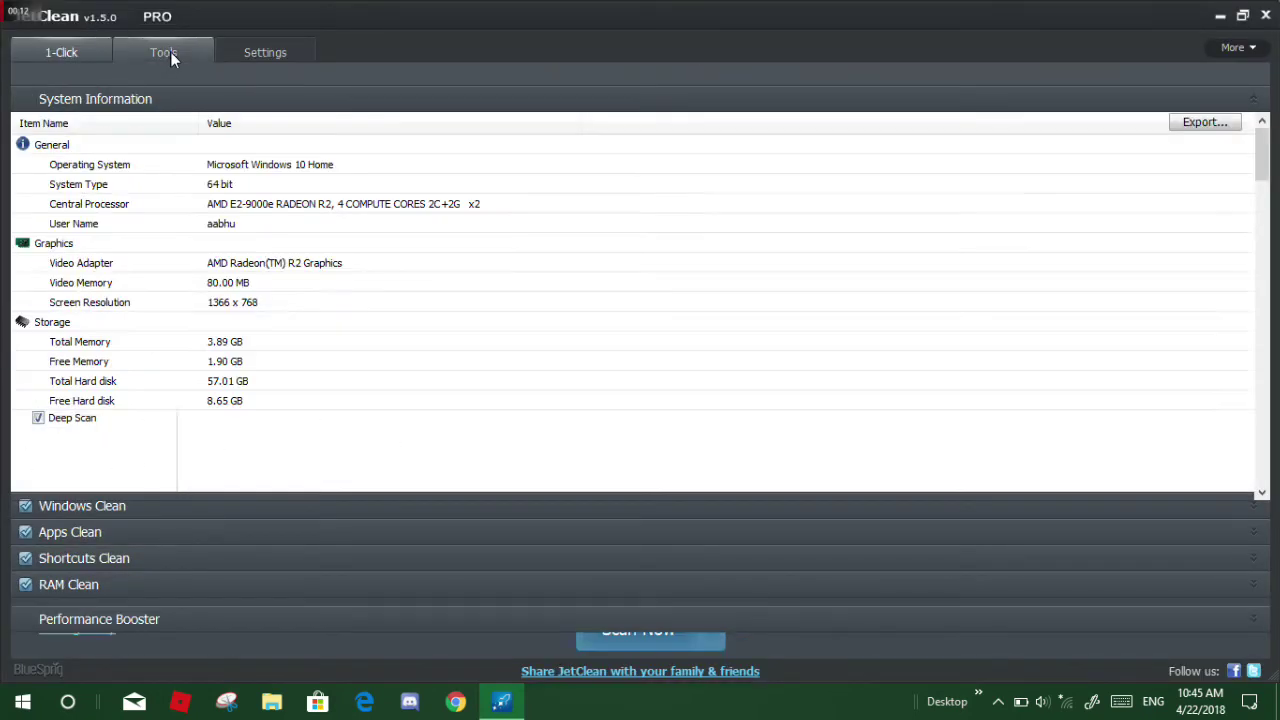
{"action": "left_click", "coordinate": [266, 48]}
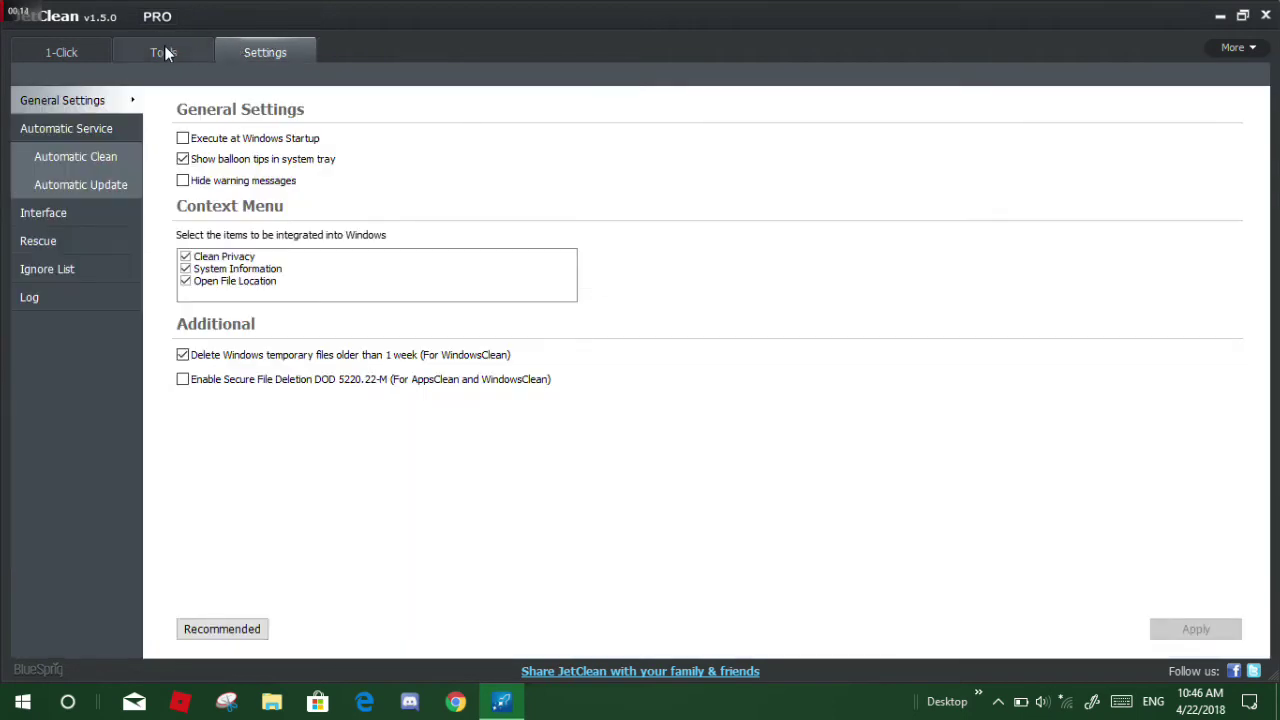
{"action": "left_click", "coordinate": [48, 54]}
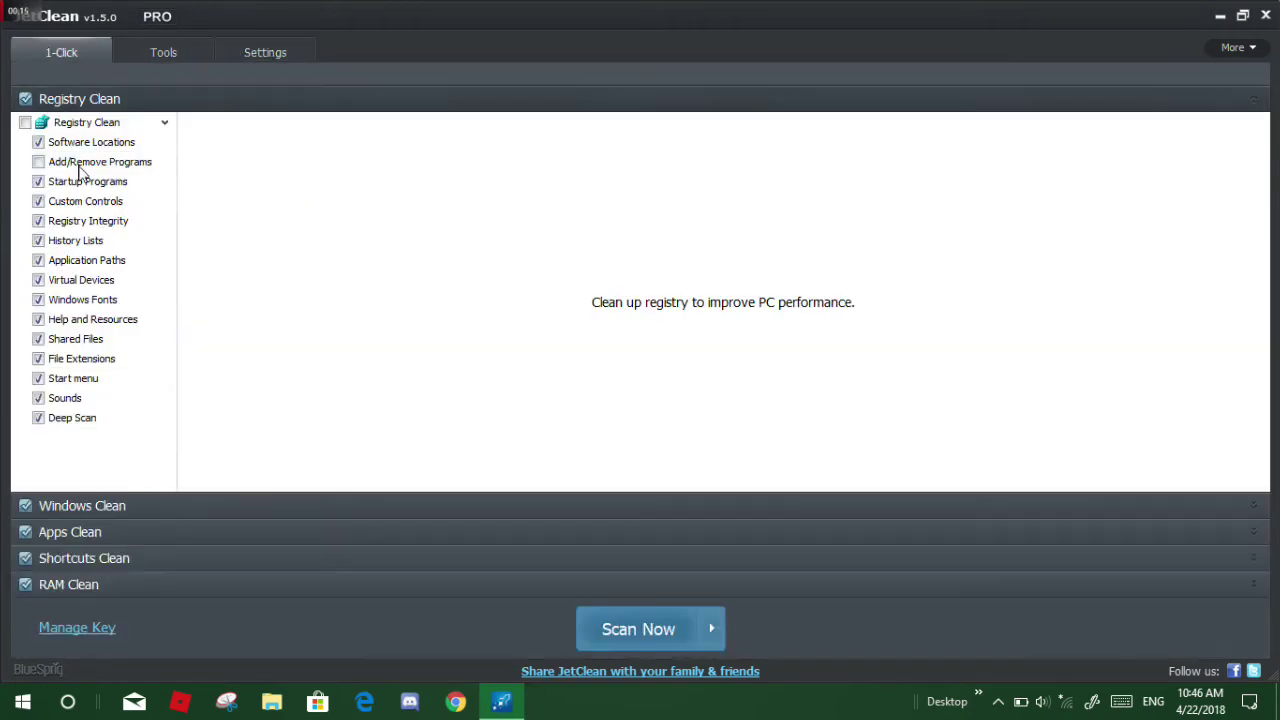
{"action": "left_click", "coordinate": [118, 505]}
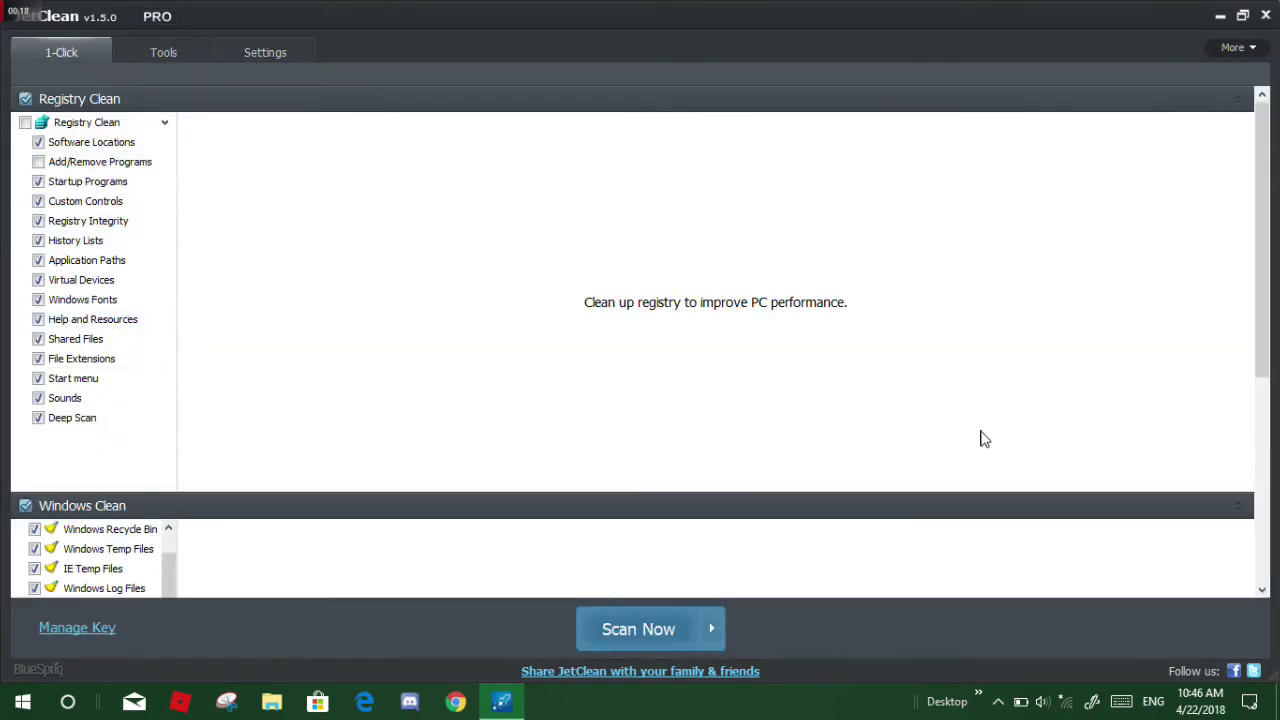
- Review the Windows Clean and Apps Clean items in the 1-Click clean-up, and close JetClean
{"action": "left_click", "coordinate": [1237, 508]}
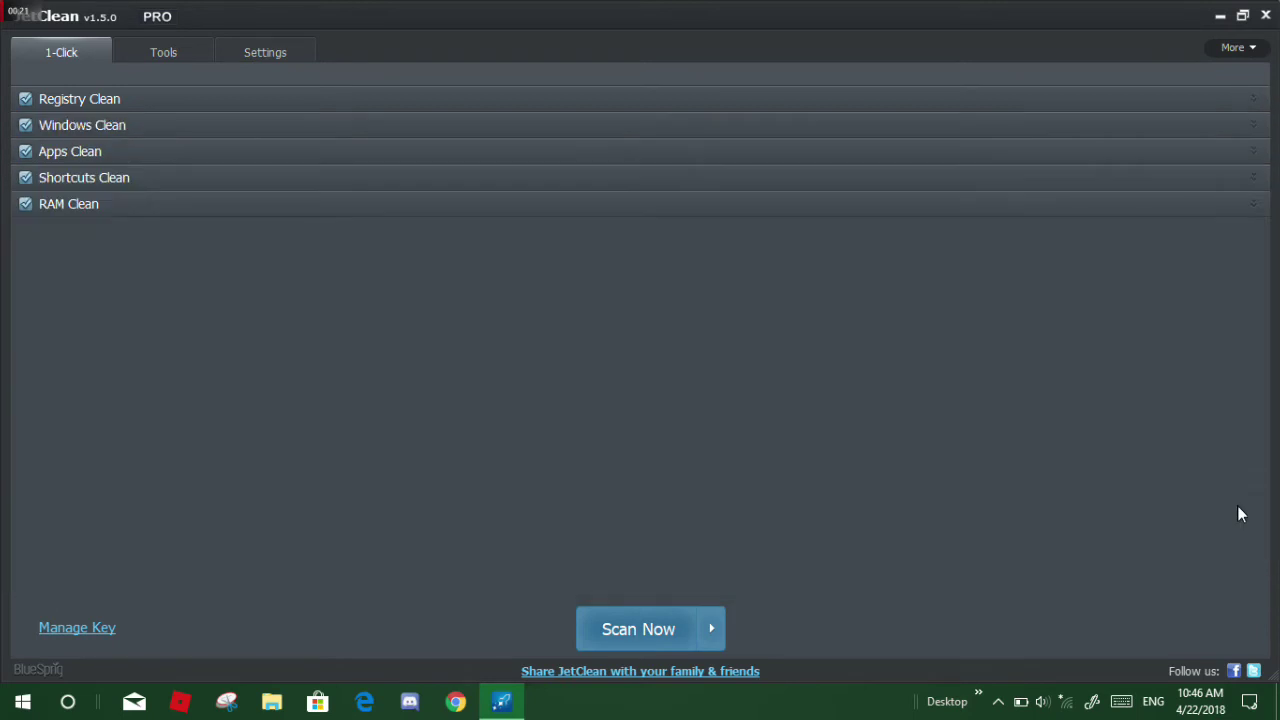
{"action": "left_click", "coordinate": [133, 122]}
{"action": "scroll", "coordinate": [150, 325], "scroll_direction": "up", "scroll_amount": 1}
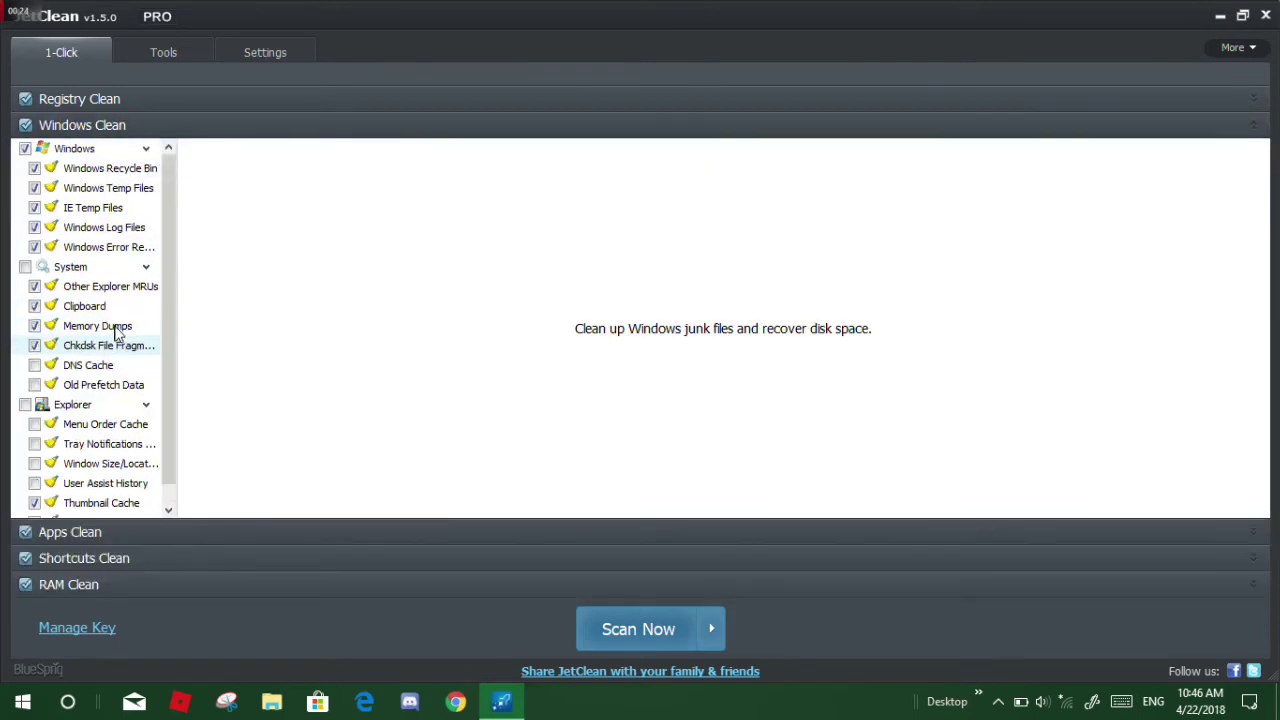
{"action": "left_click", "coordinate": [121, 533]}
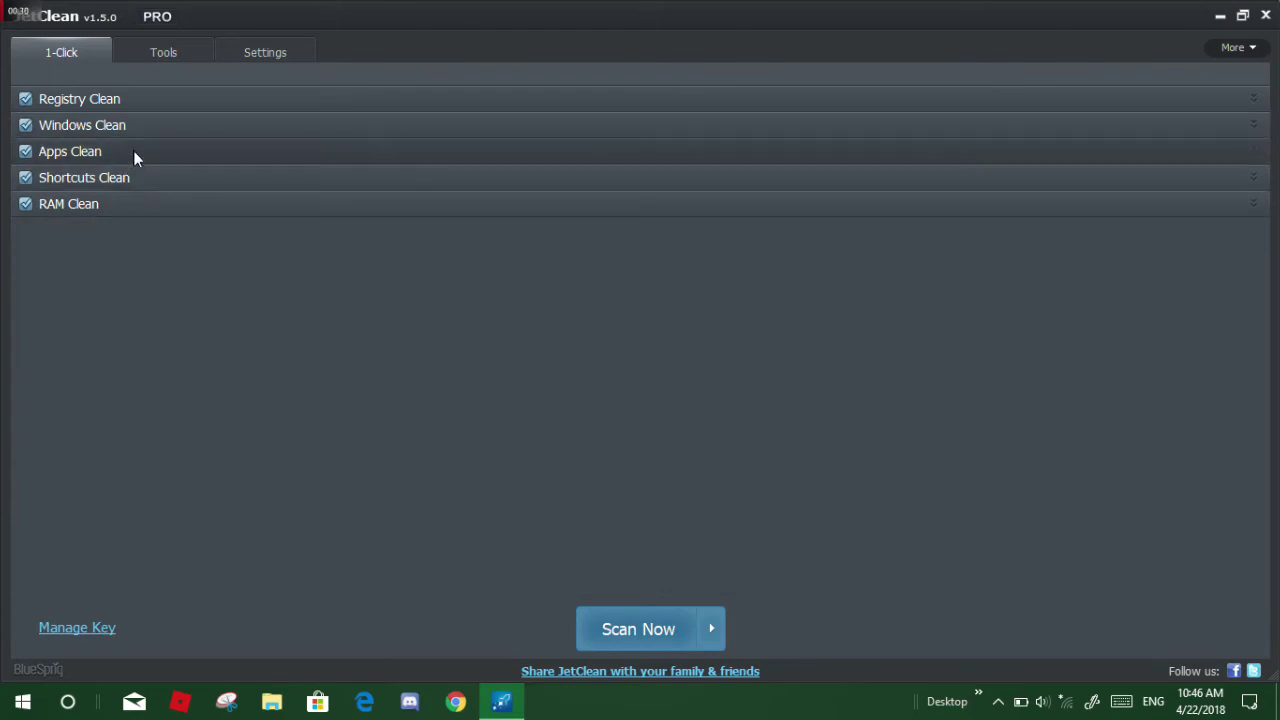
{"action": "left_click", "coordinate": [133, 152]}
{"action": "scroll", "coordinate": [62, 360], "scroll_direction": "down", "scroll_amount": 4}
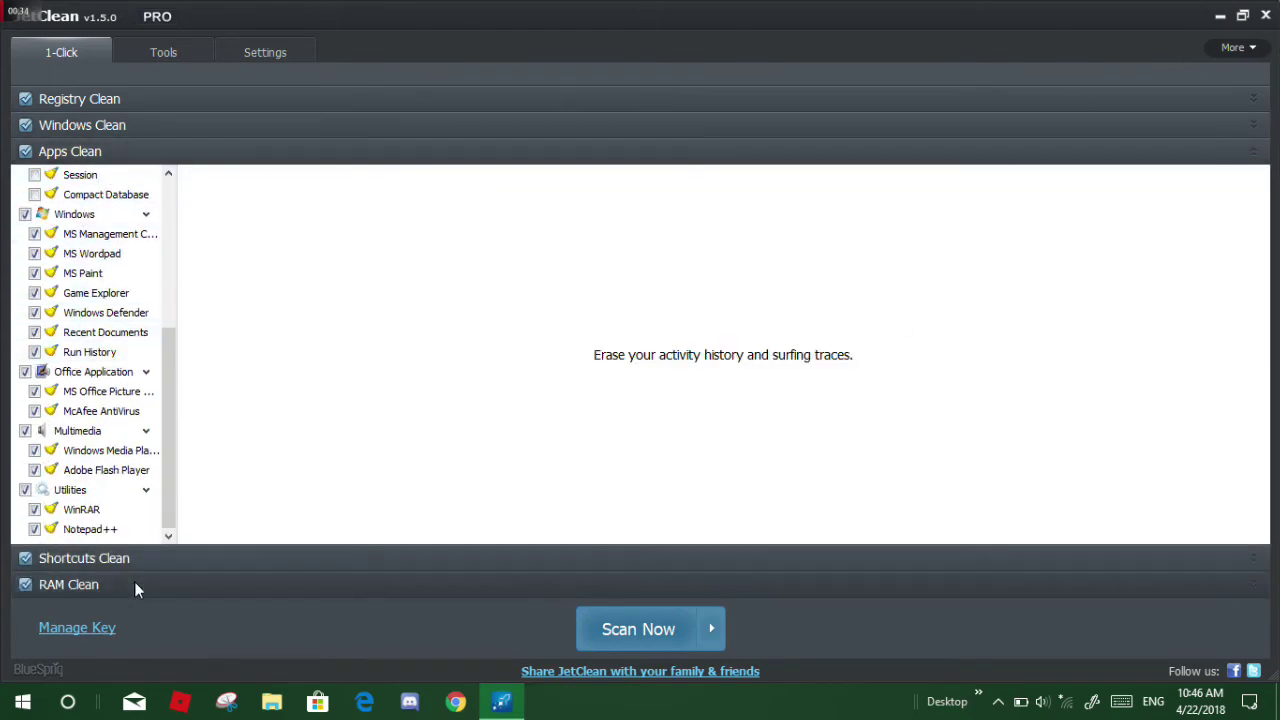
{"action": "left_click", "coordinate": [1266, 20]}
- Launch CCleaner from its desktop shortcut
{"action": "left_click_drag", "start_coordinate": [284, 530], "coordinate": [434, 392]}
{"action": "left_click_drag", "start_coordinate": [576, 260], "coordinate": [443, 371]}
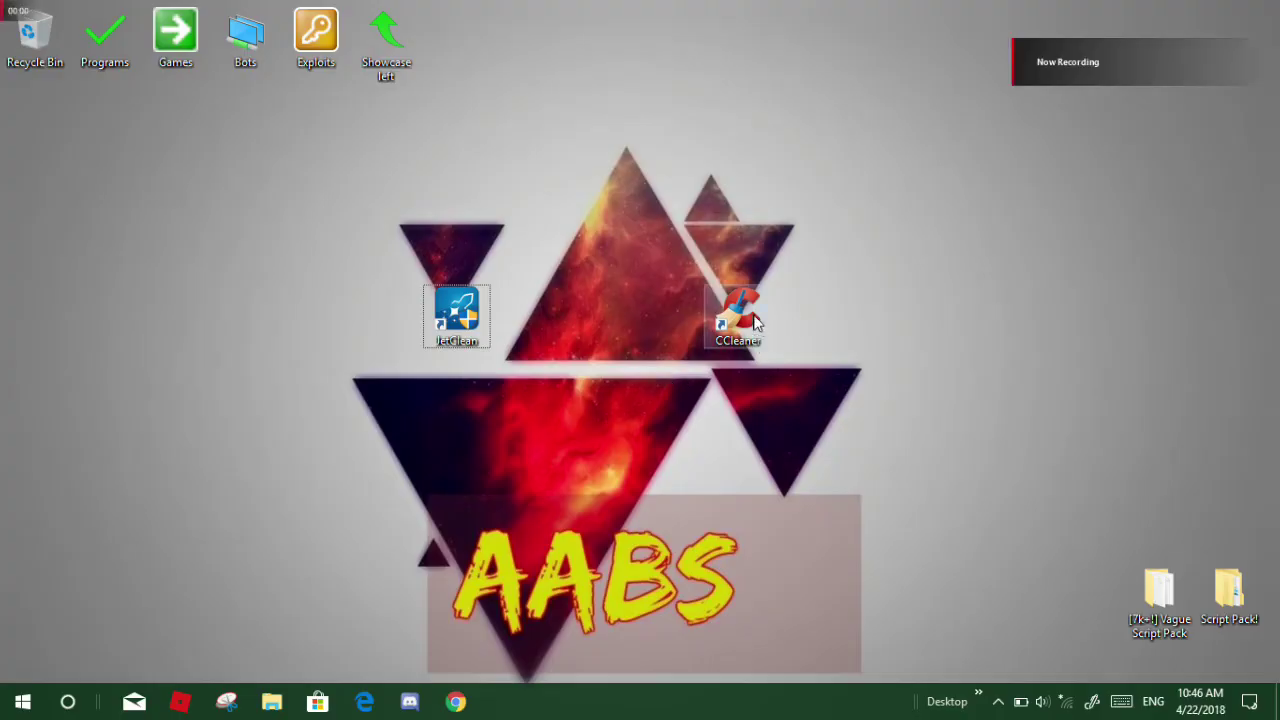
{"action": "left_click_drag", "start_coordinate": [600, 490], "coordinate": [800, 300]}
{"action": "left_click", "coordinate": [764, 320]}
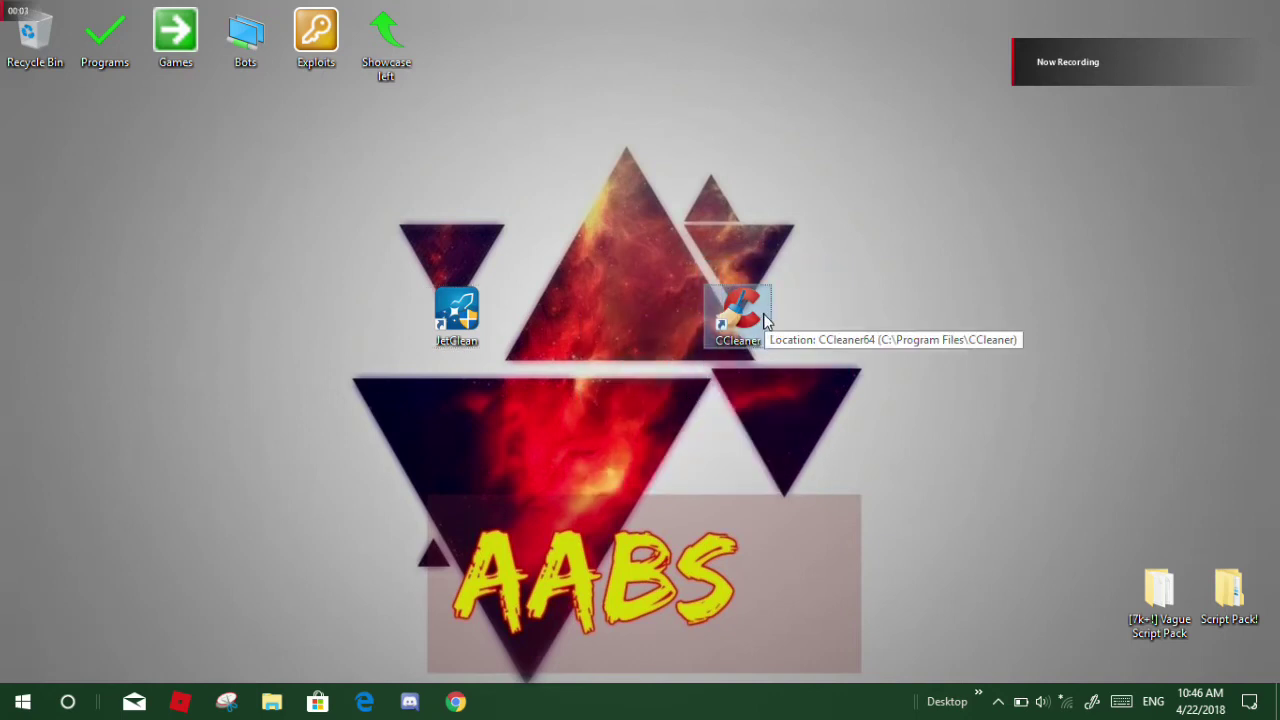
{"action": "double_click", "coordinate": [764, 320]}
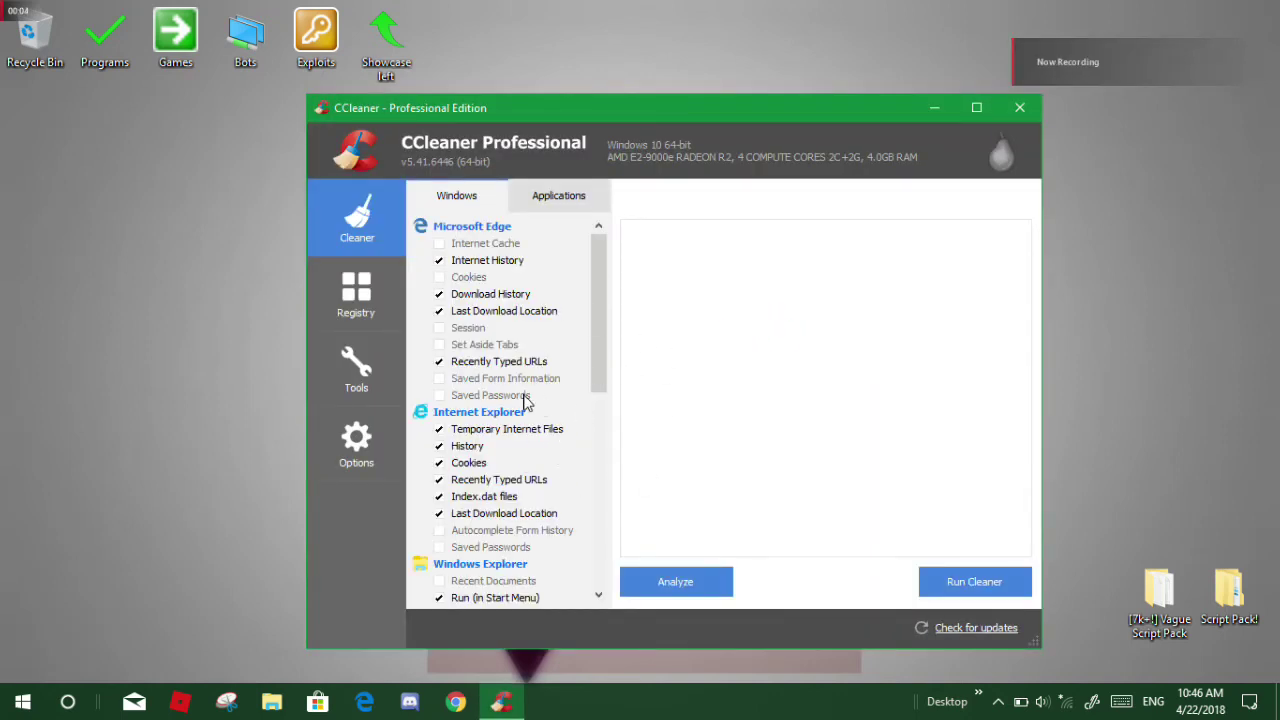
- Look through the Cleaner's Windows and Applications items and the Registry Cleaner categories
{"action": "scroll", "coordinate": [523, 400], "scroll_direction": "down", "scroll_amount": 9}
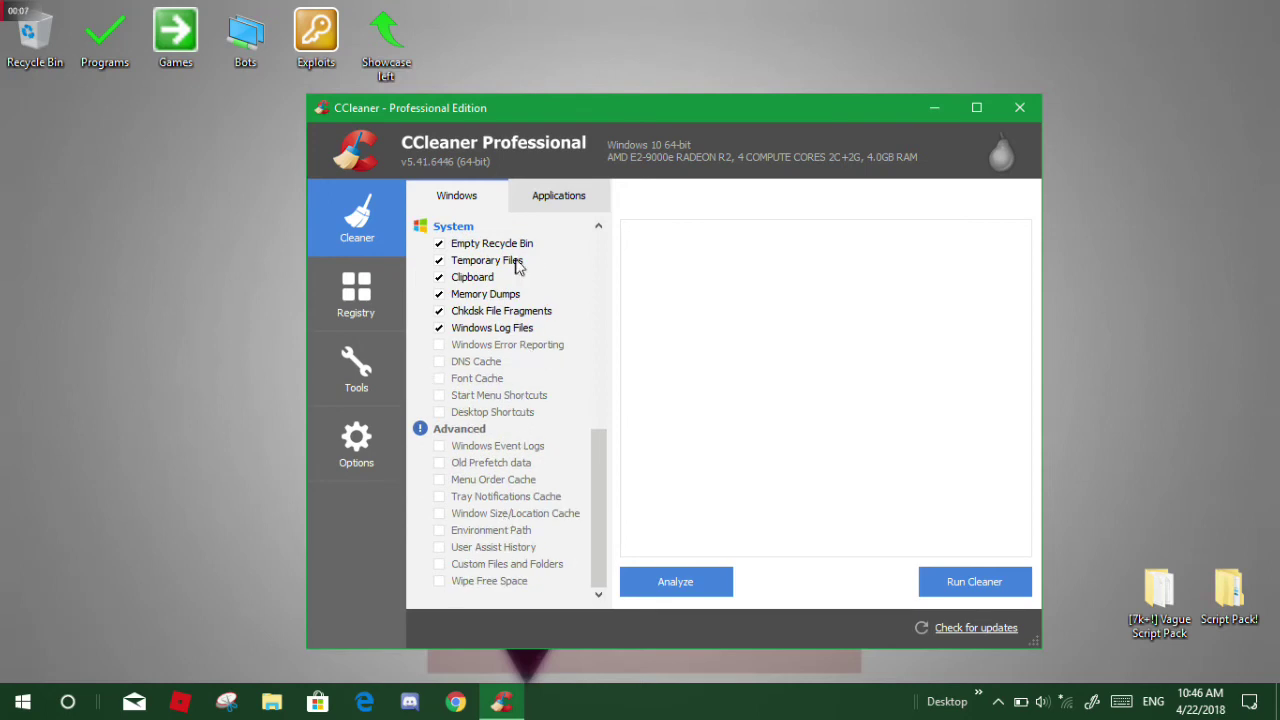
{"action": "left_click", "coordinate": [566, 196]}
{"action": "scroll", "coordinate": [545, 398], "scroll_direction": "down", "scroll_amount": 4}
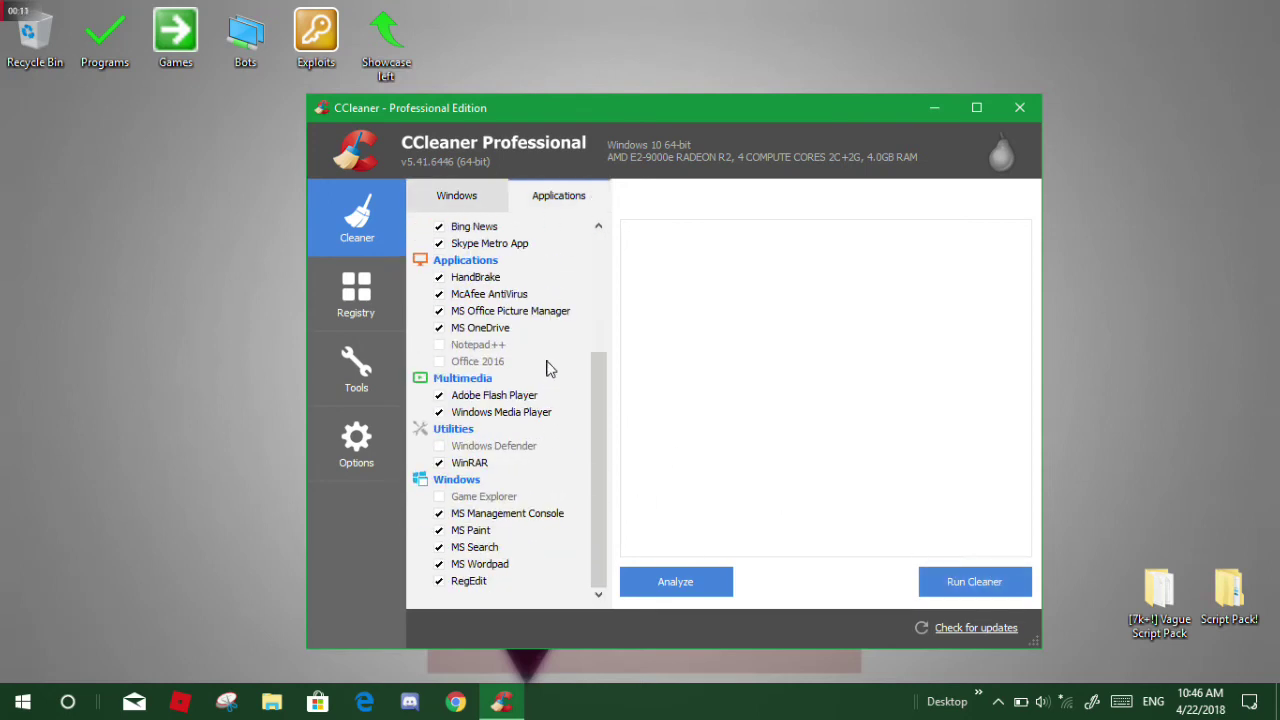
{"action": "left_click", "coordinate": [356, 295]}
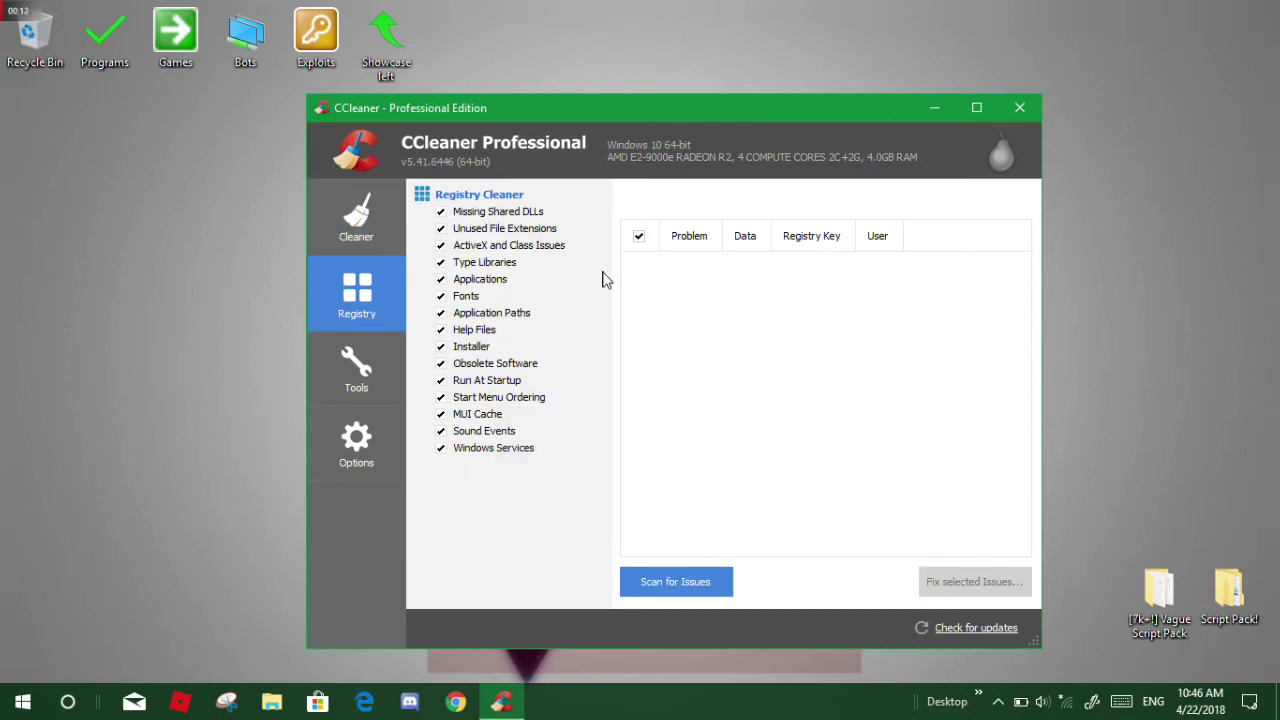
- Look through CCleaner's uninstall list for unneeded programs, highlighting Bubble Witch 3 Saga and Candy Crush Soda Saga
{"action": "left_click", "coordinate": [373, 402]}
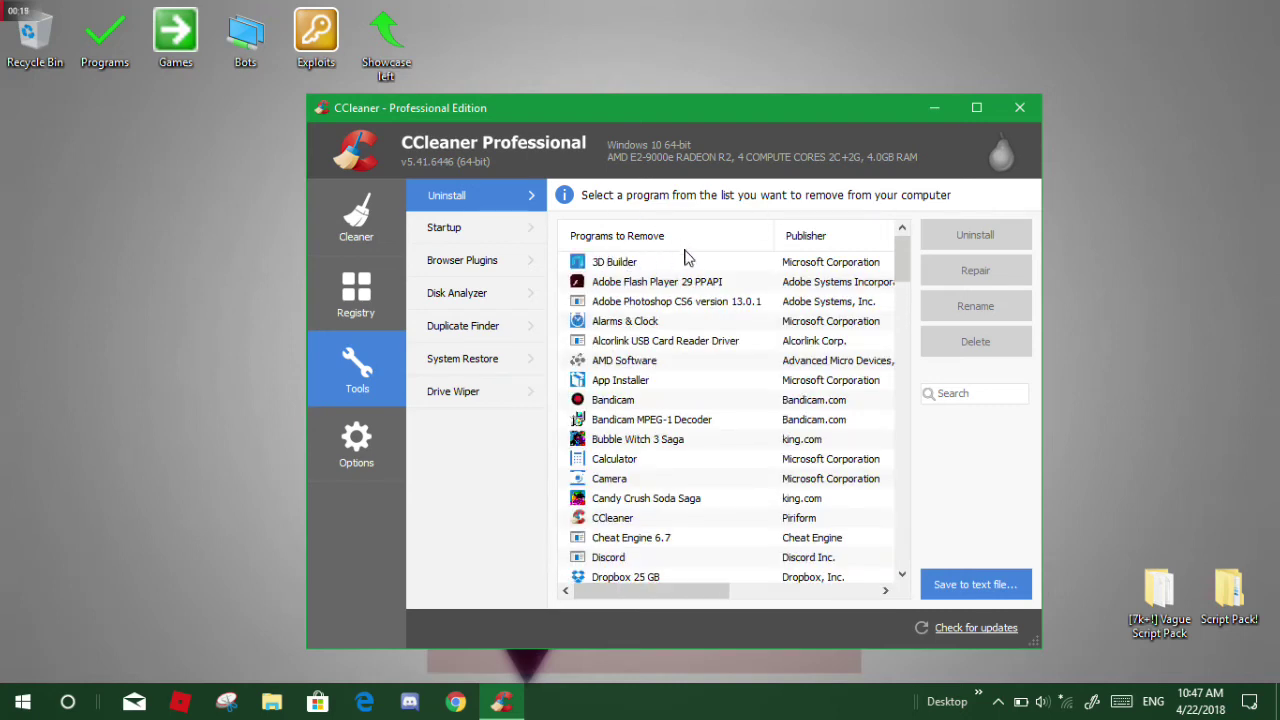
{"action": "scroll", "coordinate": [704, 362], "scroll_direction": "down", "scroll_amount": 2}
{"action": "left_click", "coordinate": [622, 327]}
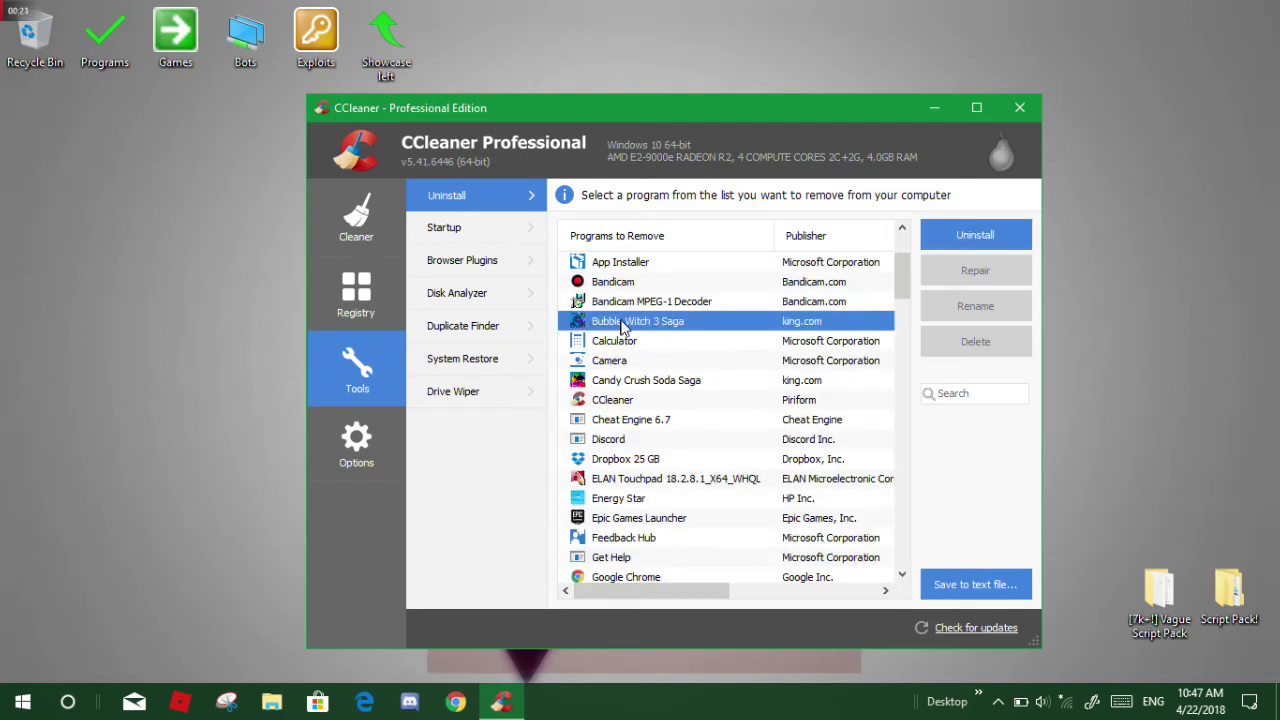
{"action": "left_click", "coordinate": [641, 382]}
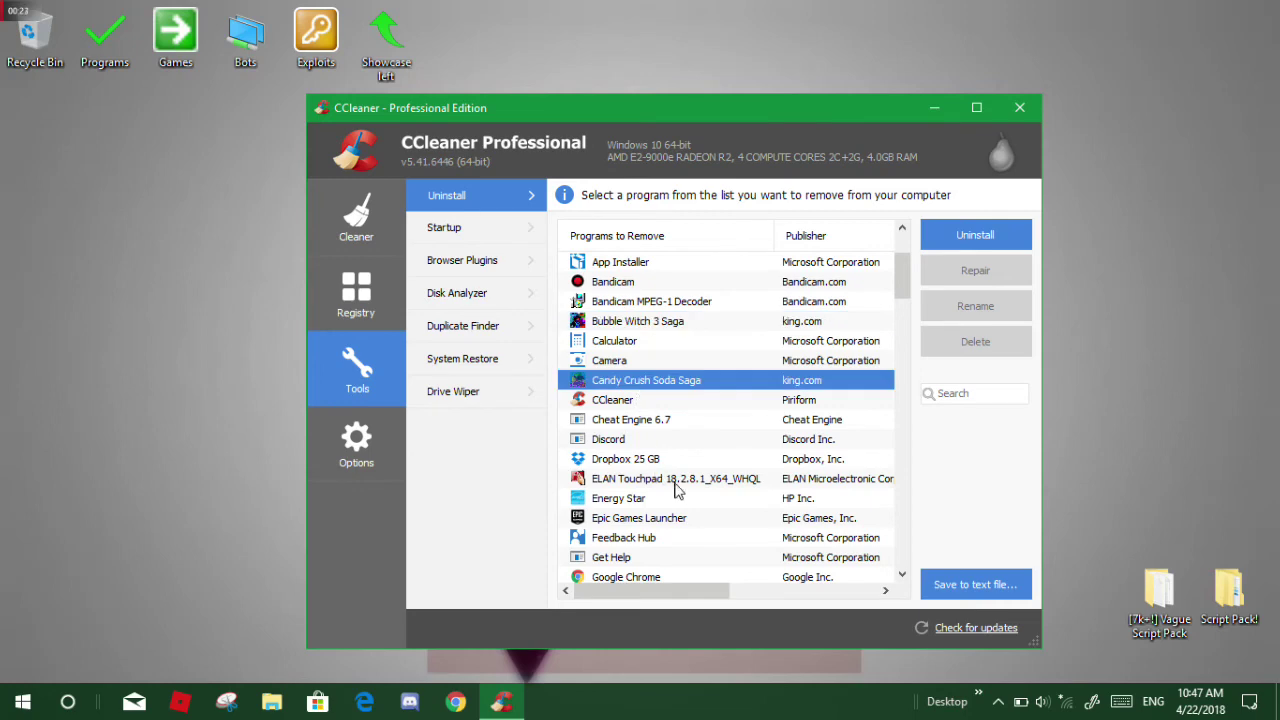
{"action": "scroll", "coordinate": [677, 489], "scroll_direction": "down", "scroll_amount": 6}
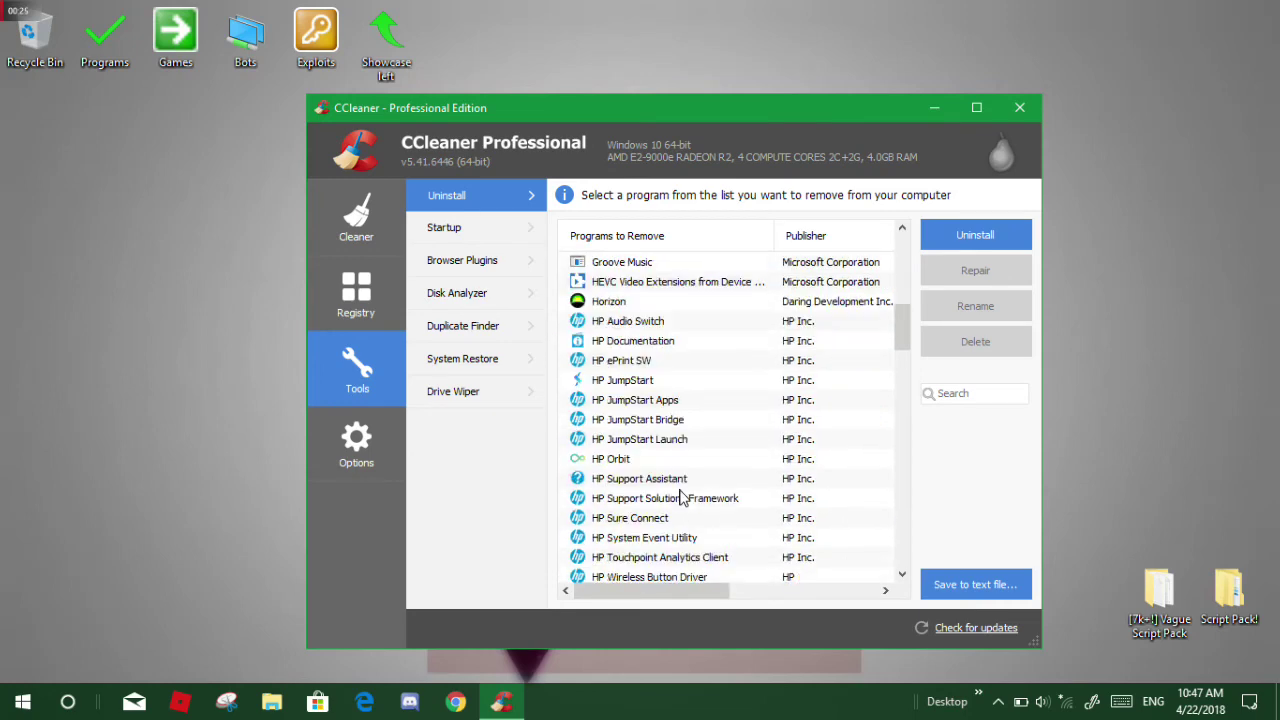
{"action": "scroll", "coordinate": [680, 498], "scroll_direction": "down", "scroll_amount": 15}
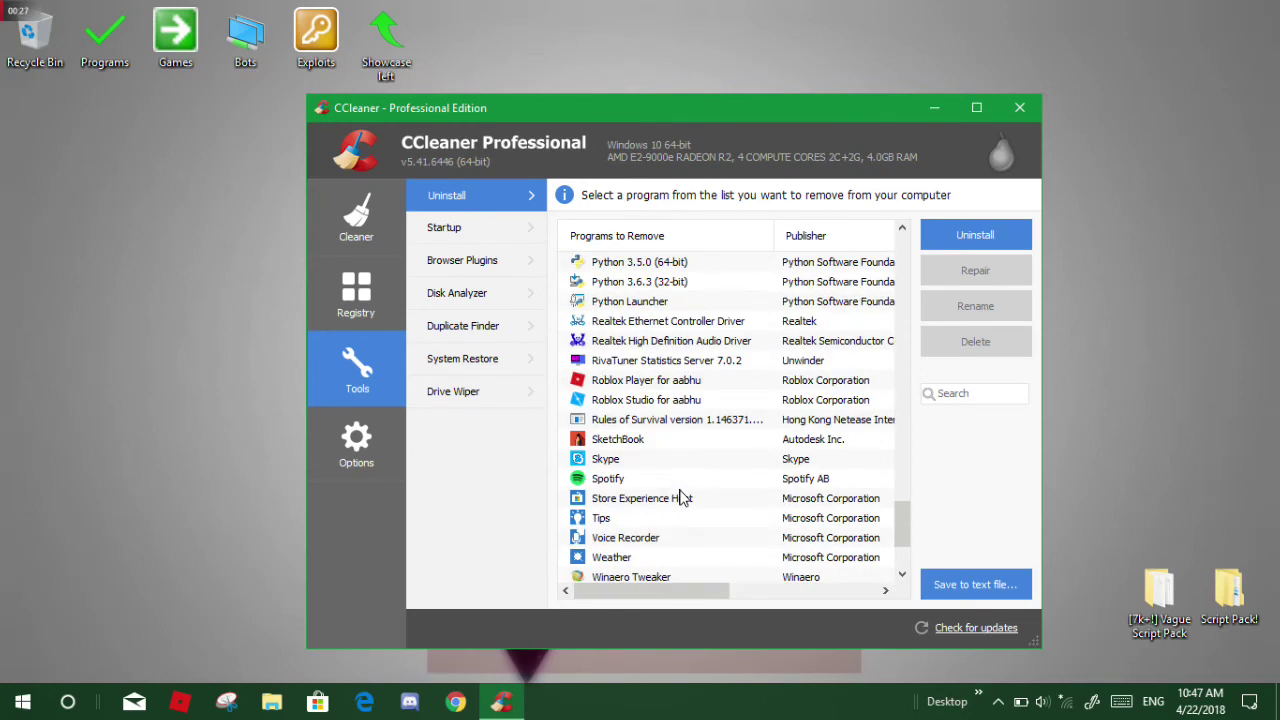
{"action": "scroll", "coordinate": [680, 498], "scroll_direction": "down", "scroll_amount": 3}
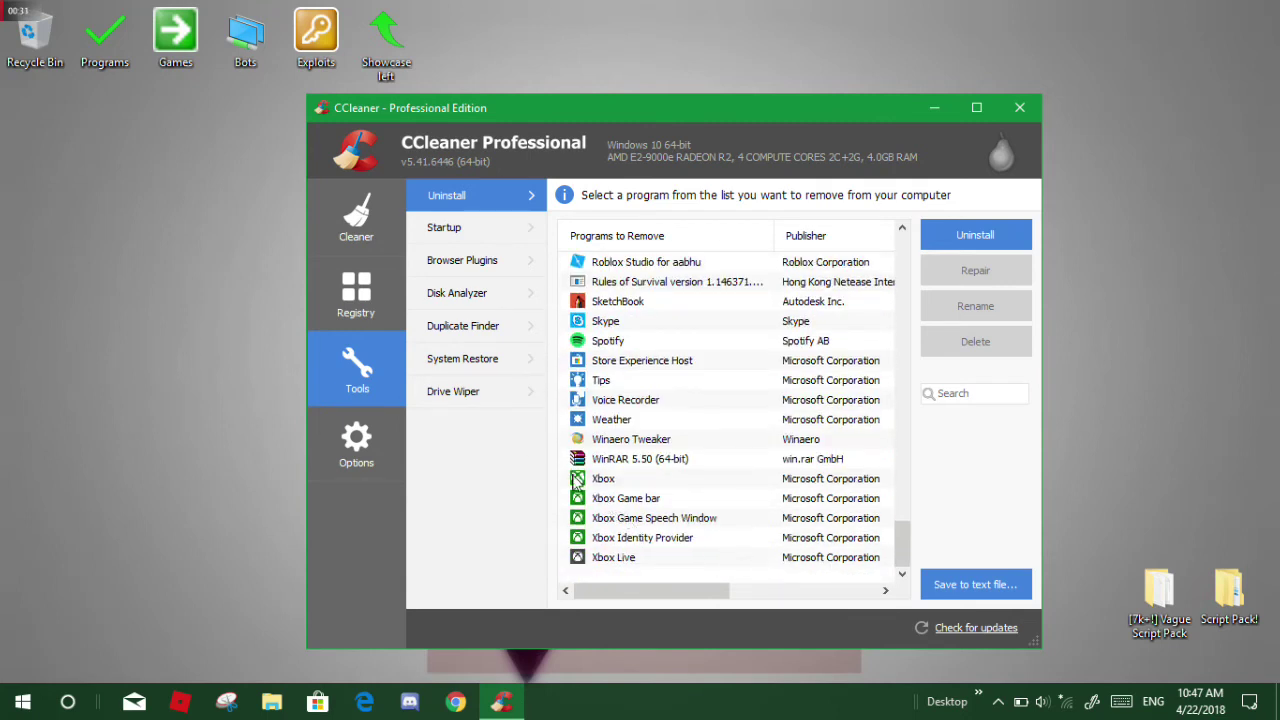
- View CCleaner's Options page, check the Cleaner's Applications items again, and close the program
{"action": "left_click", "coordinate": [341, 455]}
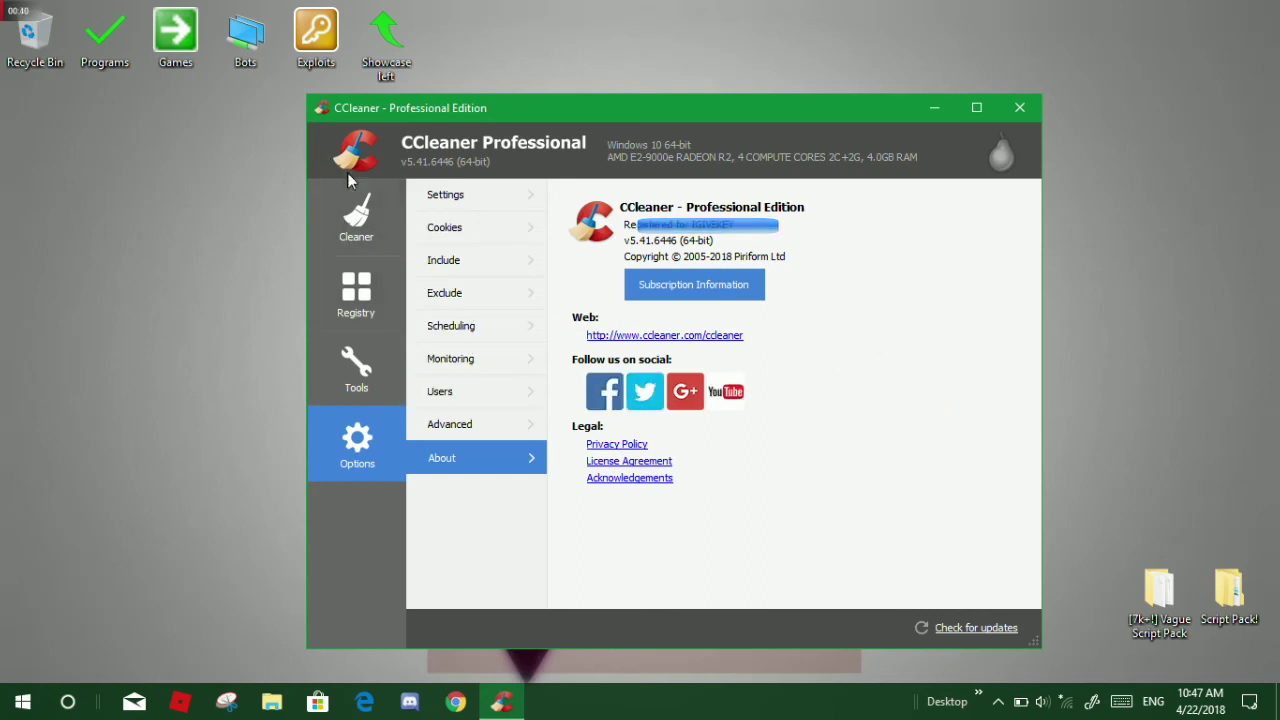
{"action": "left_click", "coordinate": [356, 217]}
{"action": "scroll", "coordinate": [547, 414], "scroll_direction": "up", "scroll_amount": 4}
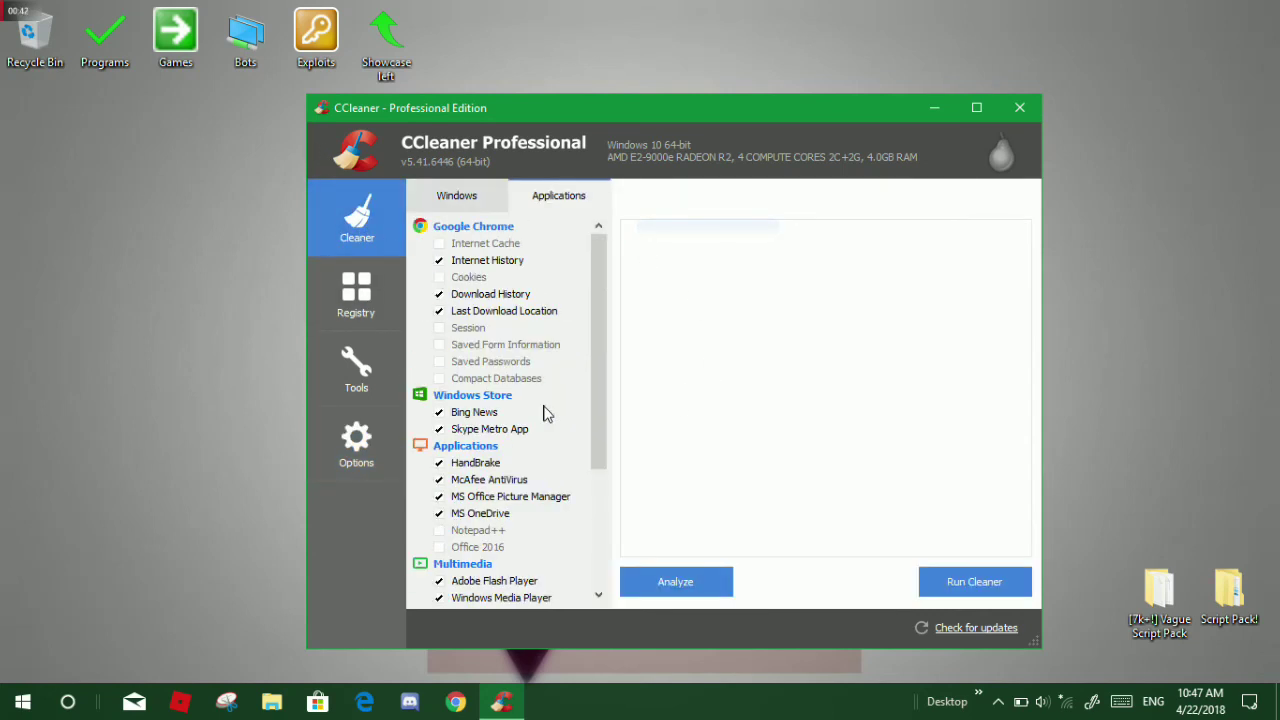
{"action": "left_click", "coordinate": [1019, 107]}
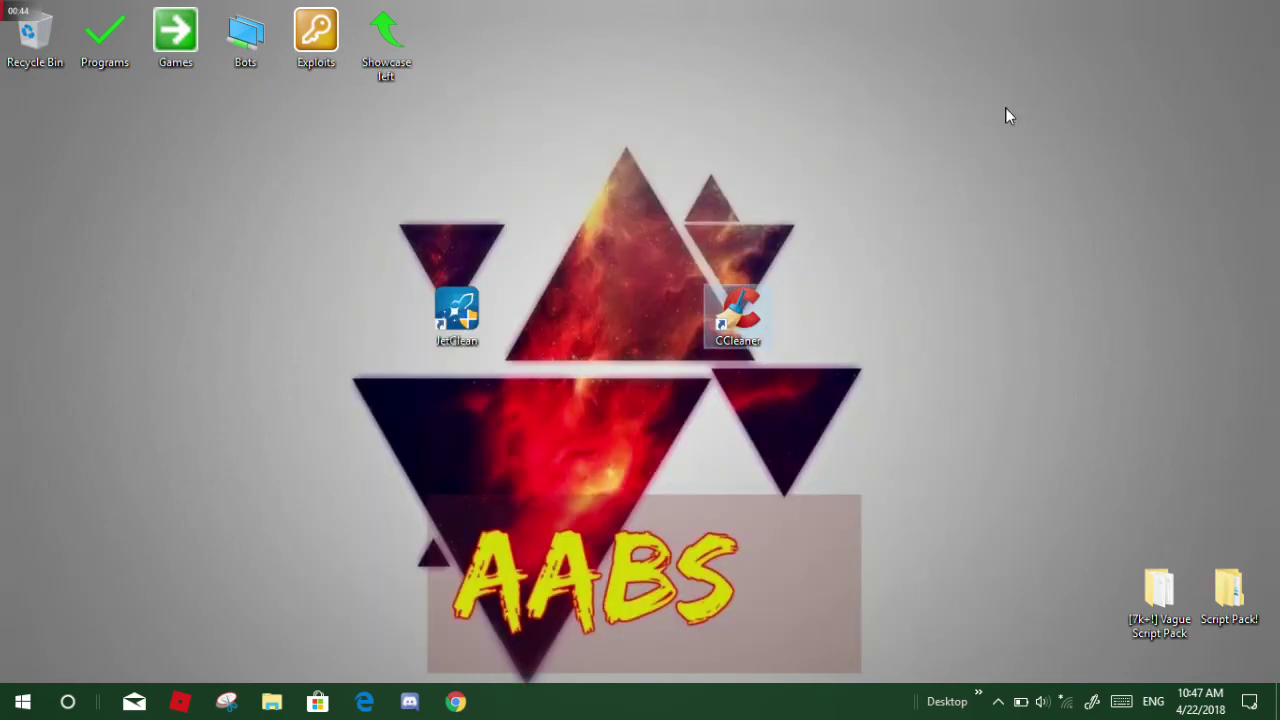
{"action": "left_click", "coordinate": [998, 701]}
{"action": "left_click", "coordinate": [754, 588]}
{"action": "left_click", "coordinate": [997, 701]}
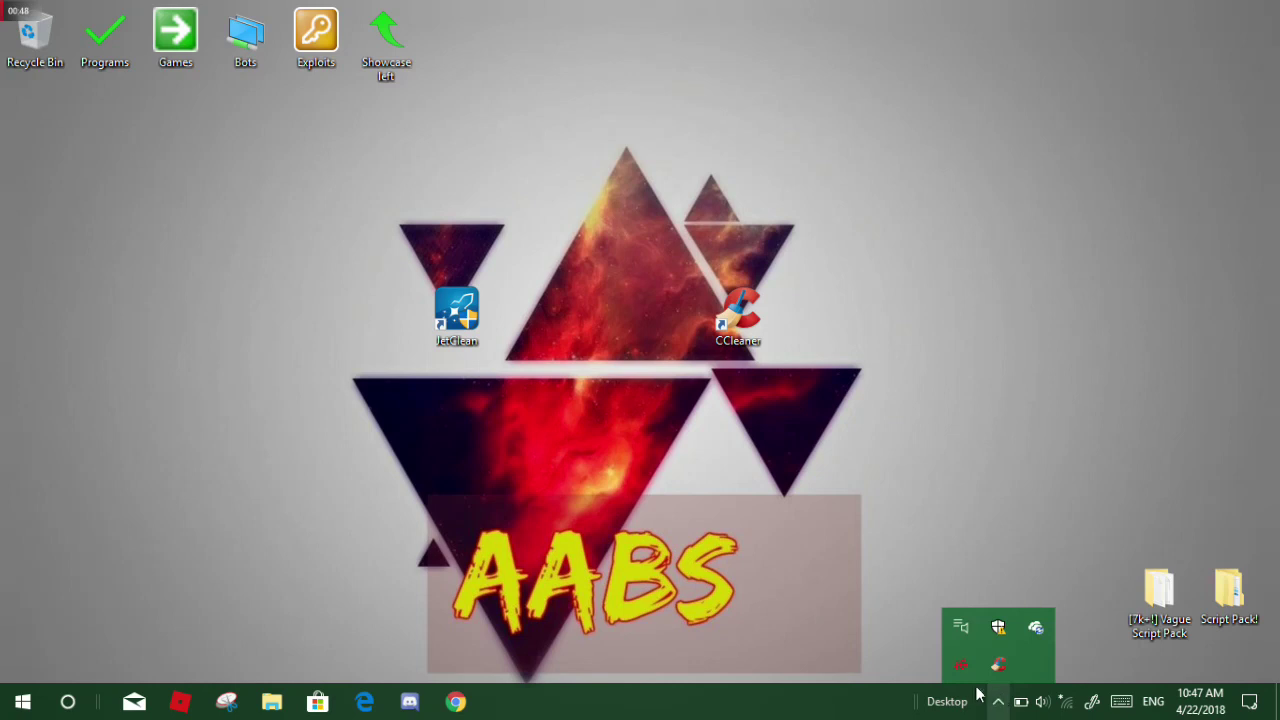
{"action": "left_click_drag", "start_coordinate": [570, 558], "coordinate": [1072, 376]}
{"action": "left_click_drag", "start_coordinate": [1072, 376], "coordinate": [560, 518]}
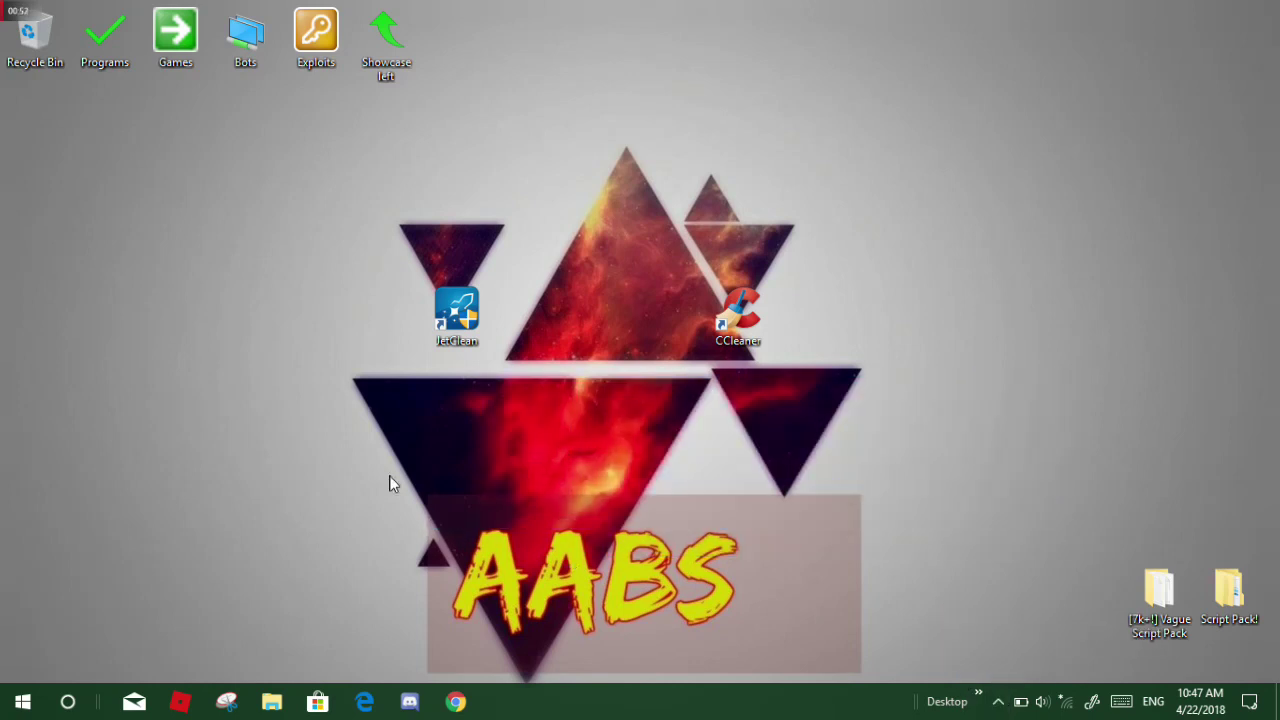